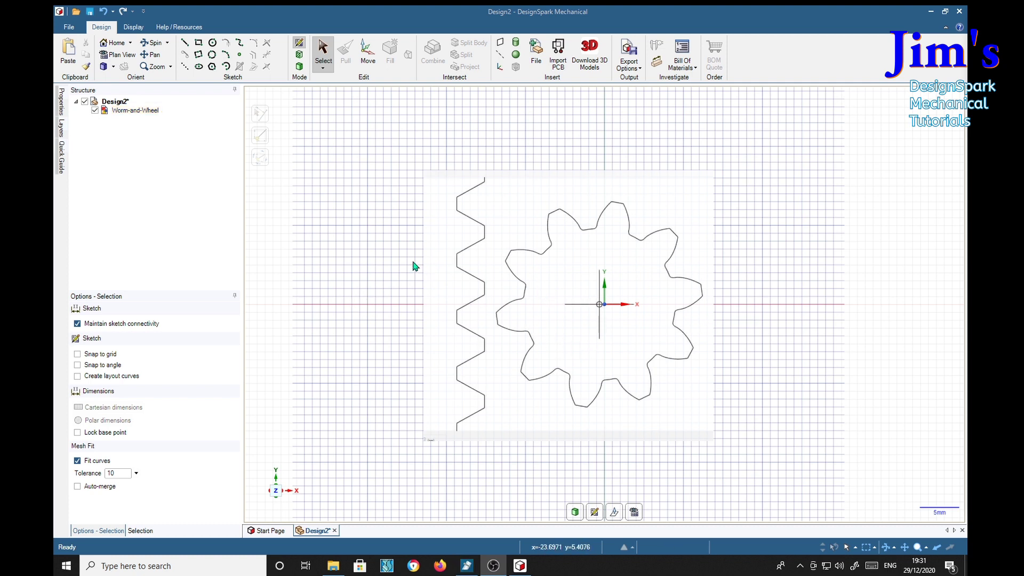
# Measure the wheel's outer diameter with a temporary line between two opposite tooth tips, and undo the line.
pyautogui.click(186, 43)
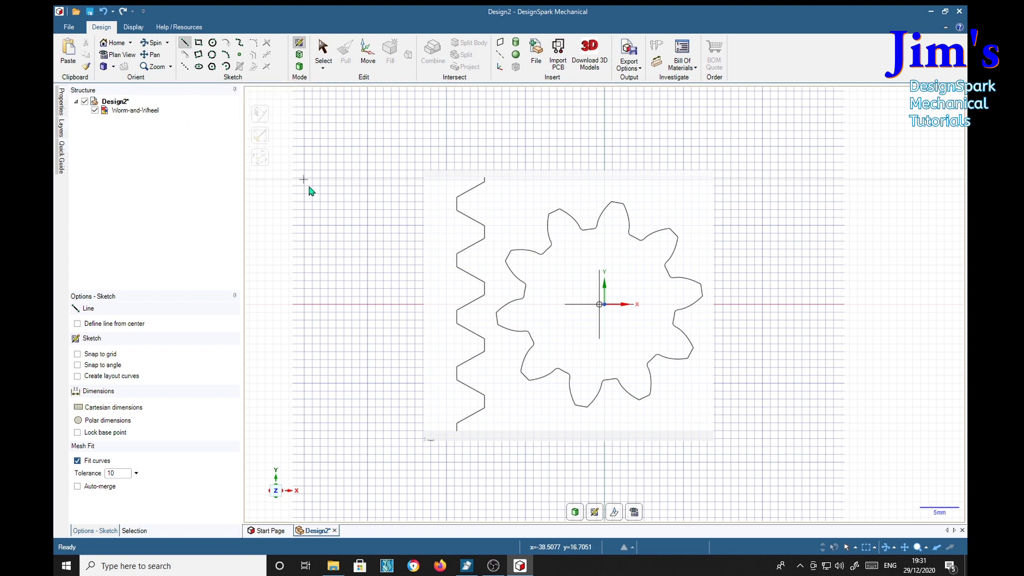
pyautogui.scroll(3, 601, 293)
pyautogui.scroll(5, 603, 296)
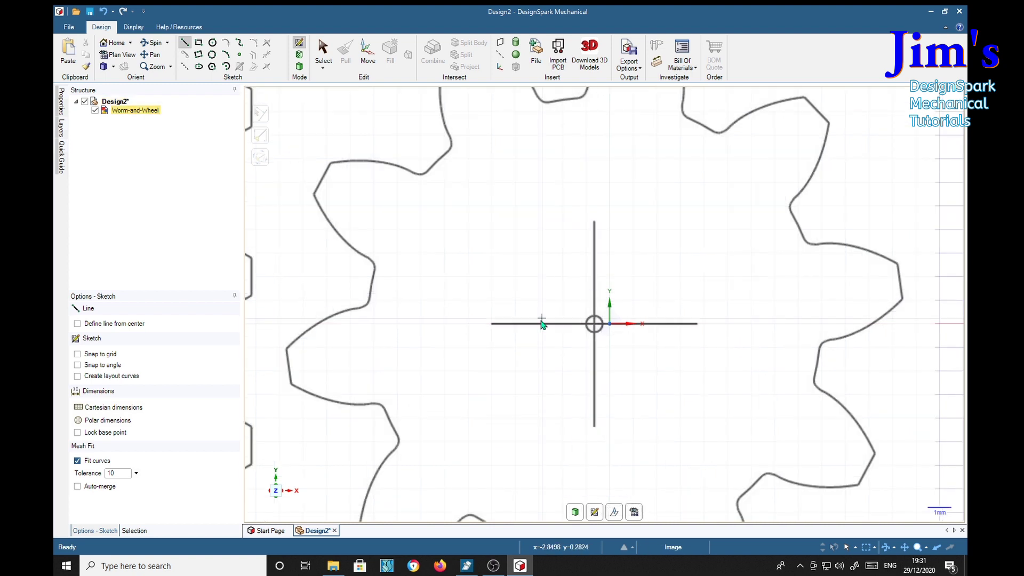
pyautogui.click(286, 351)
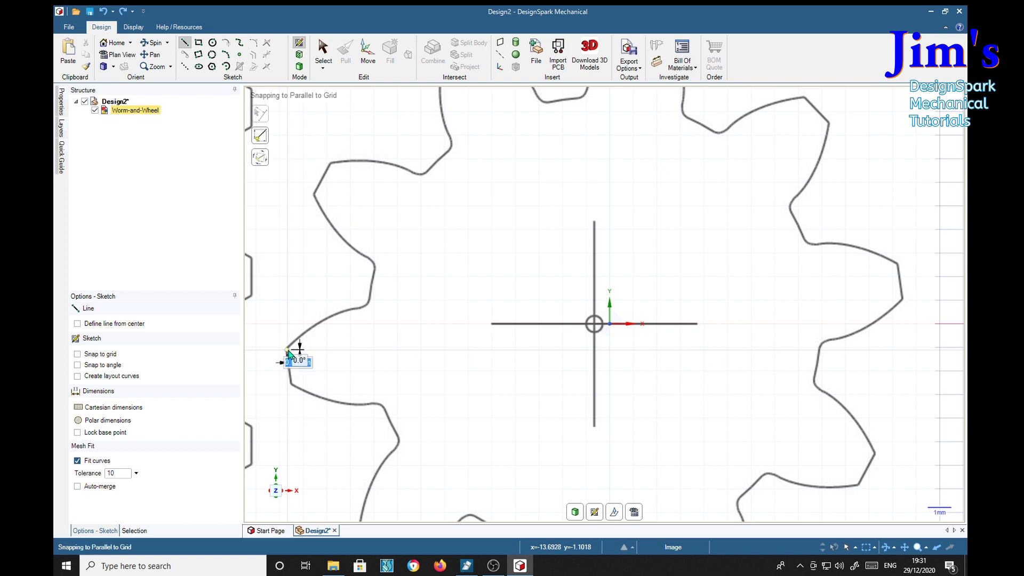
pyautogui.click(902, 300)
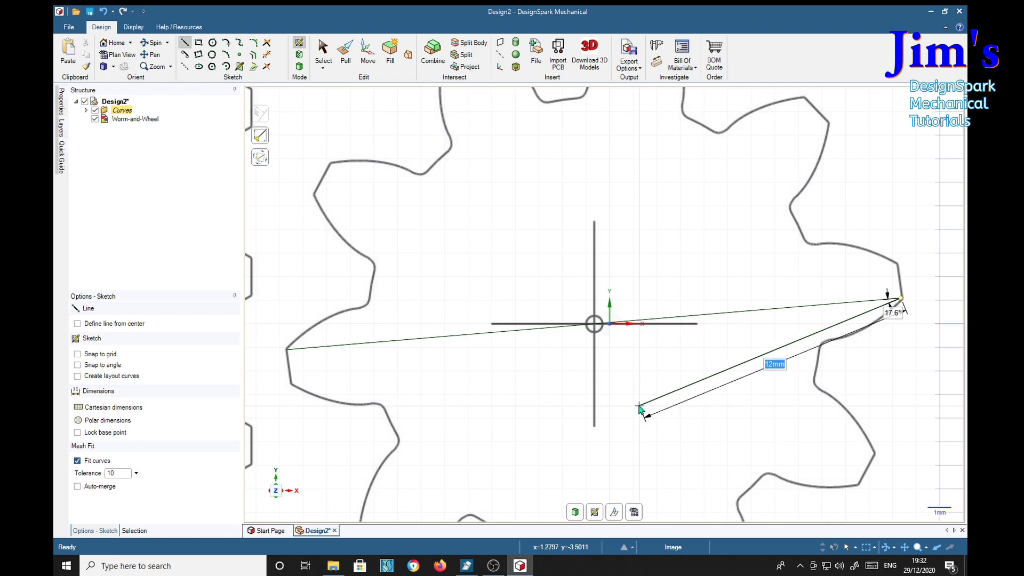
pyautogui.press('Escape')
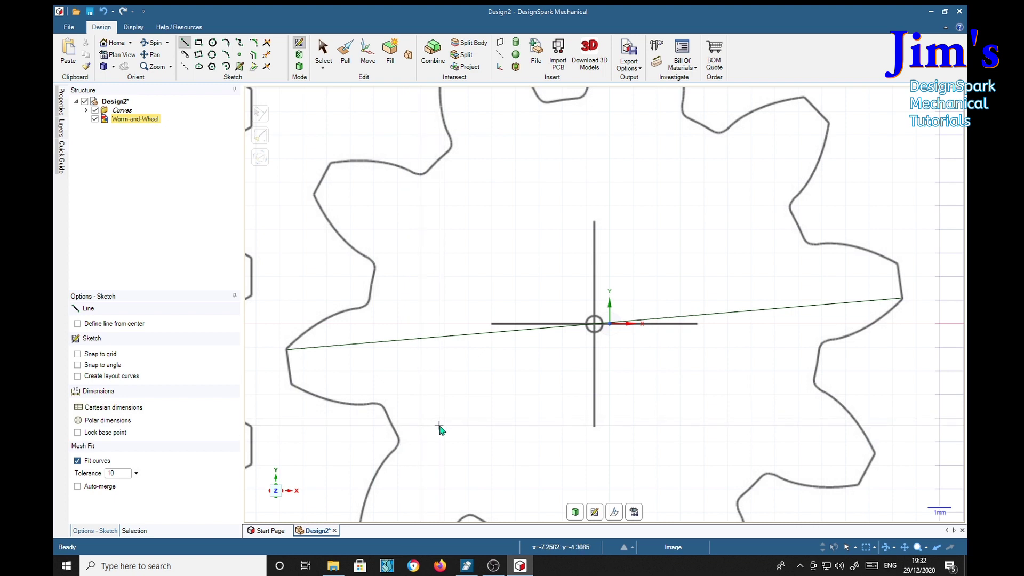
pyautogui.hotkey('ctrl', 'z')
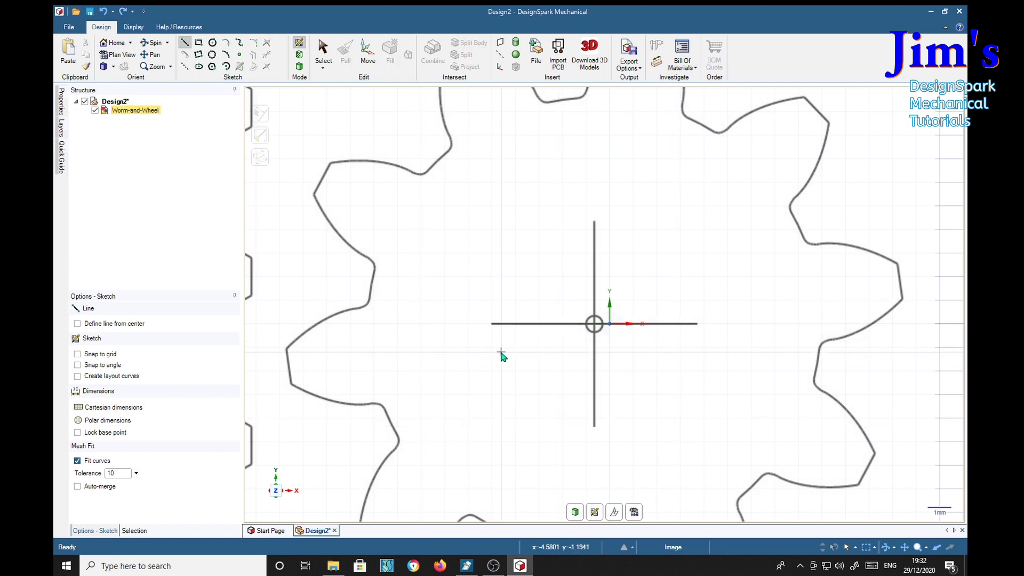
# Draw a rectangle over the full extents of the Worm-and-Wheel image, from its lower-left to its upper-right corner.
pyautogui.scroll(-5, 530, 349)
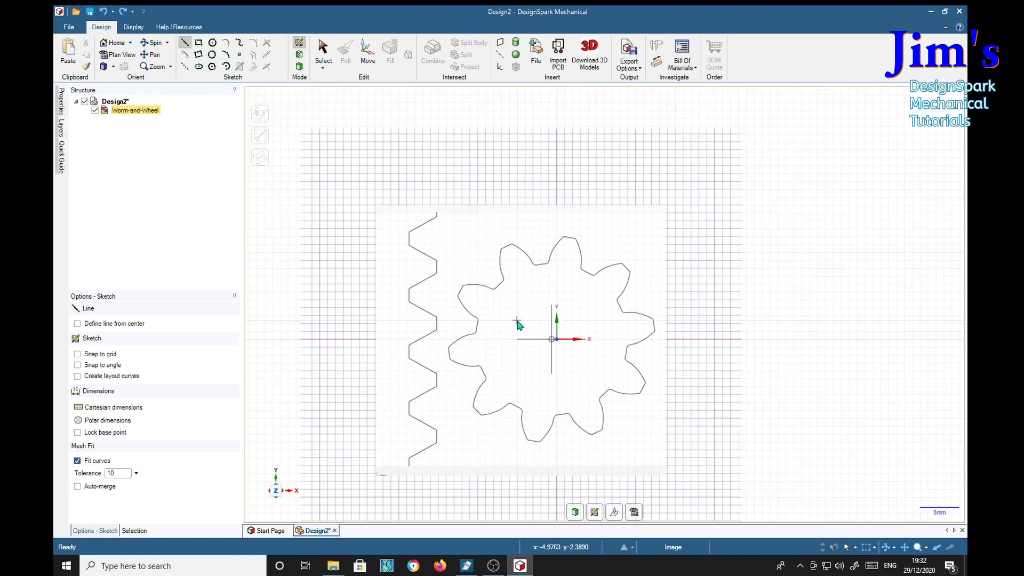
pyautogui.moveTo(517, 321)
pyautogui.keyDown('shift'); pyautogui.mouseDown(button='middle')
pyautogui.moveTo(622, 281)
pyautogui.moveTo(572, 339)
pyautogui.mouseUp(button='middle'); pyautogui.keyUp('shift')
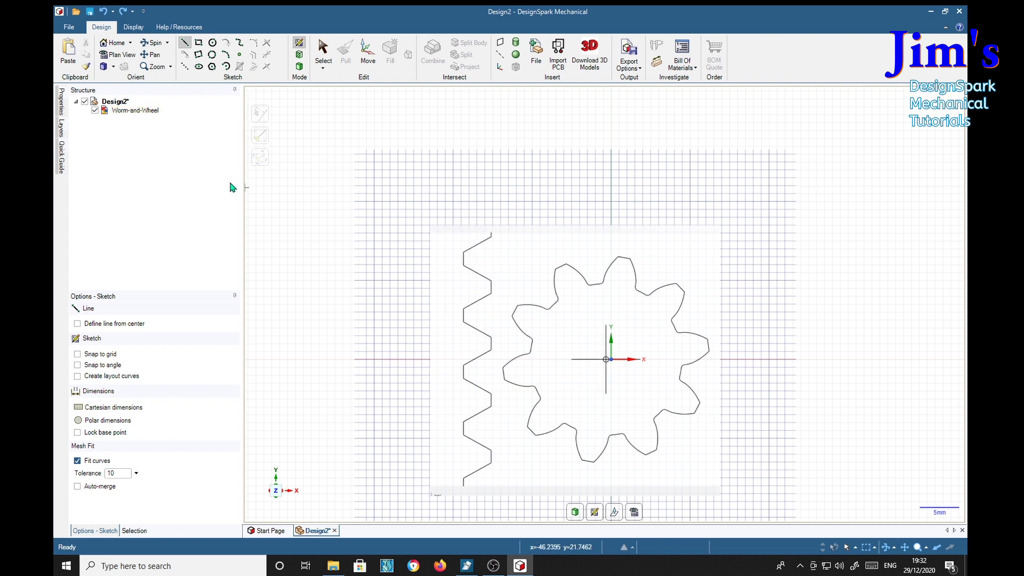
pyautogui.click(128, 111)
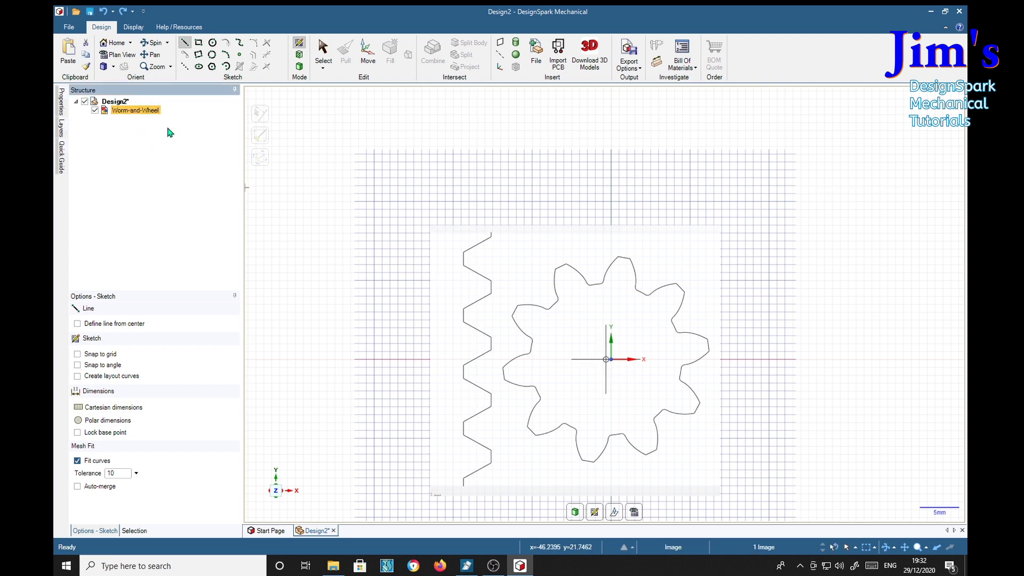
pyautogui.click(323, 60)
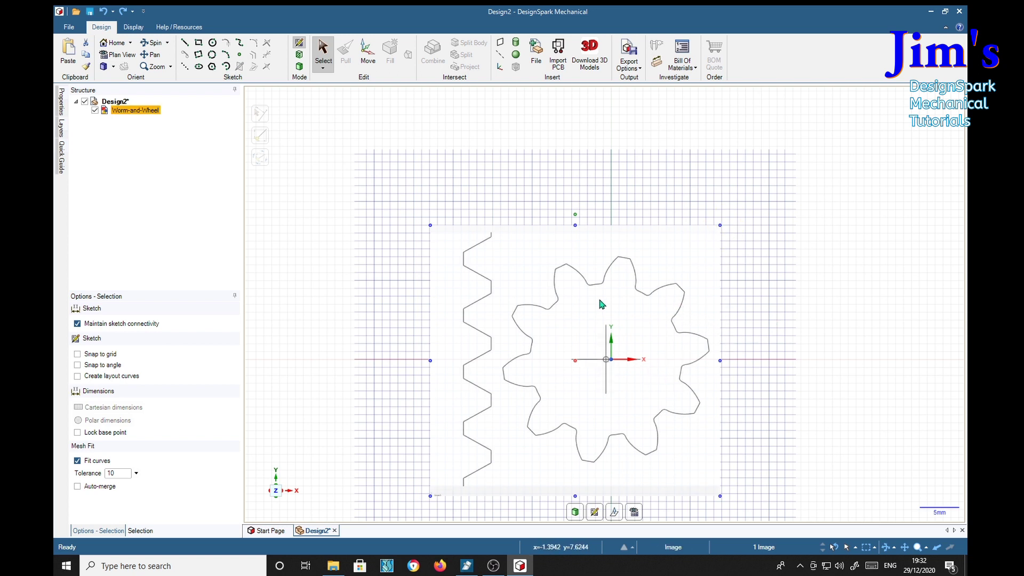
pyautogui.click(199, 44)
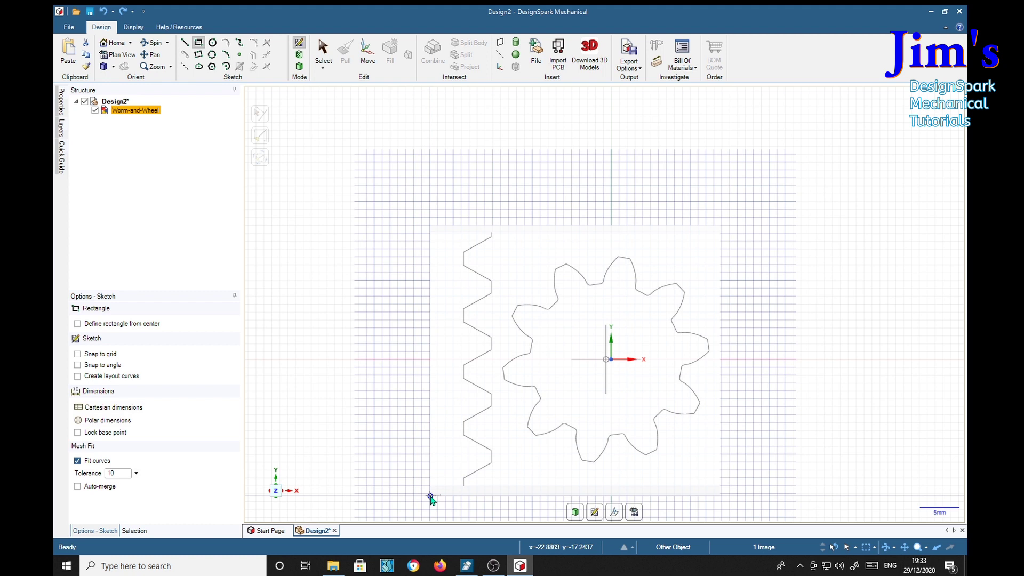
pyautogui.click(430, 496)
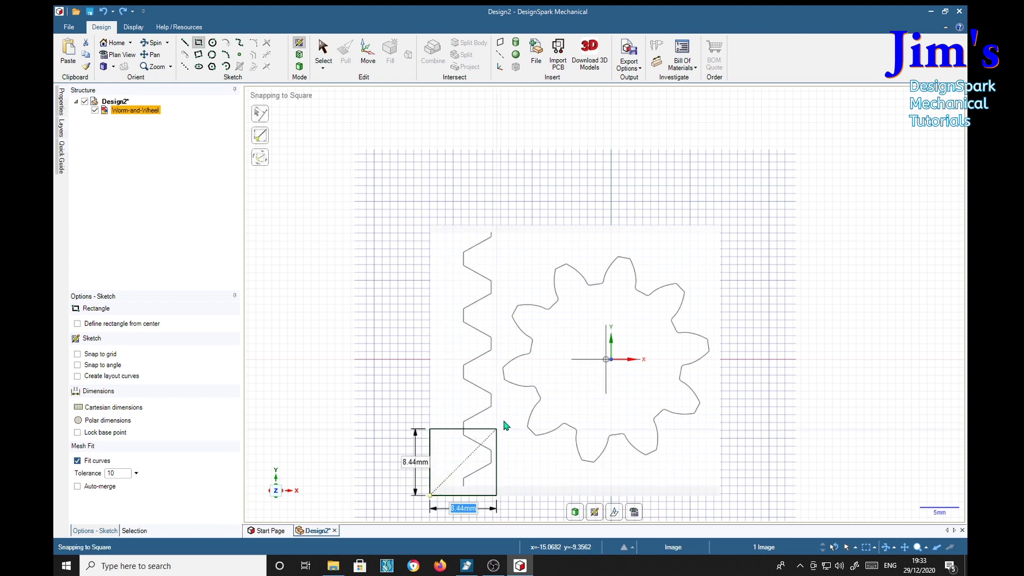
pyautogui.click(721, 226)
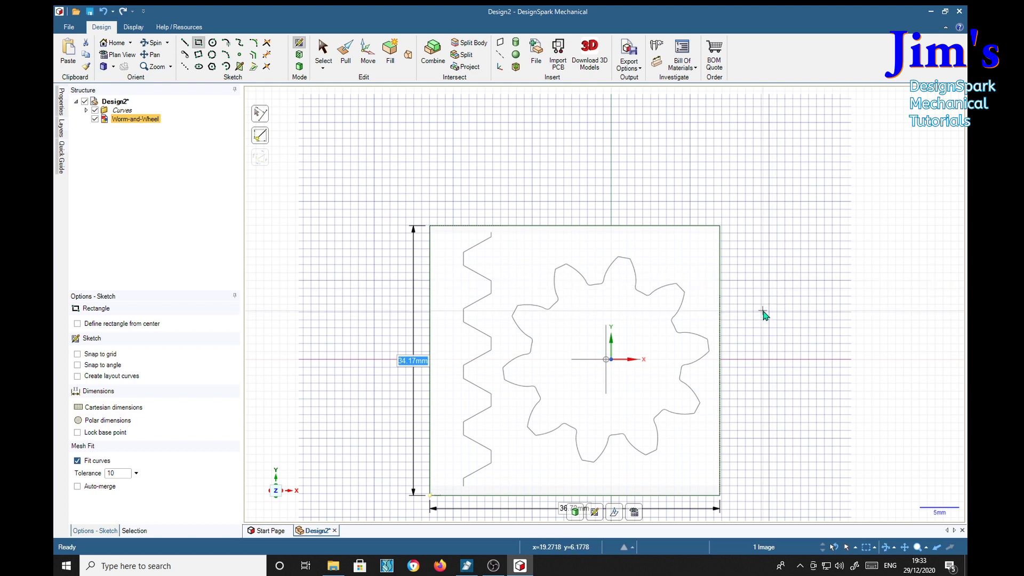
# Turn the rectangle into a surface with Pull and scale it by 11.11/26.14 about its lower-left corner.
pyautogui.press('p')
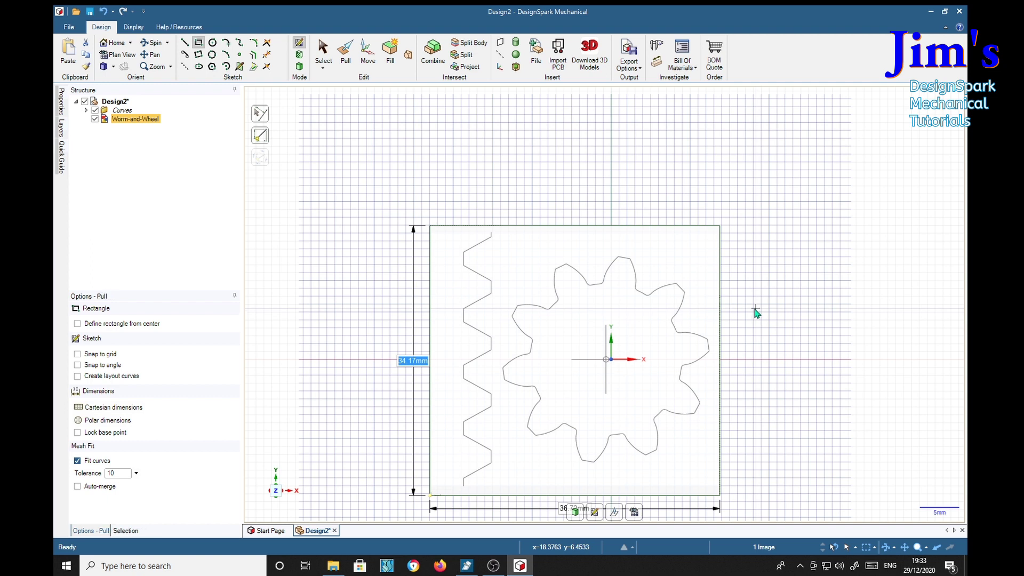
pyautogui.click(124, 111)
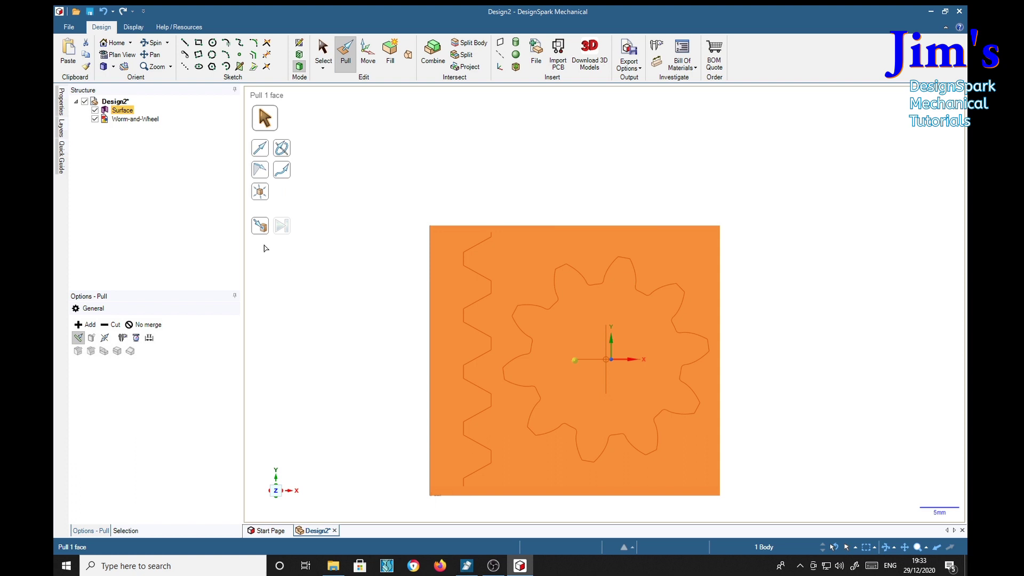
pyautogui.click(262, 196)
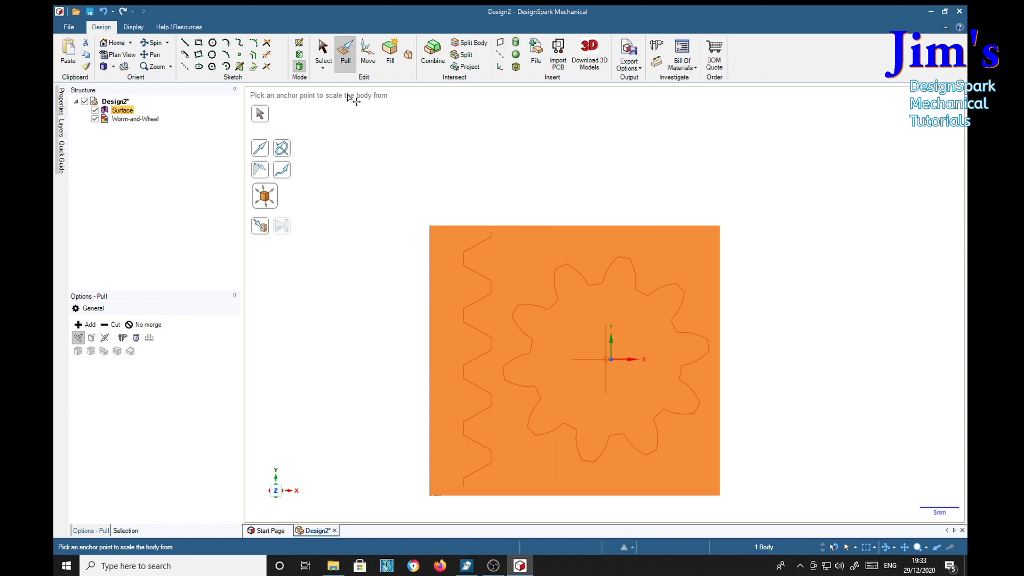
pyautogui.click(430, 496)
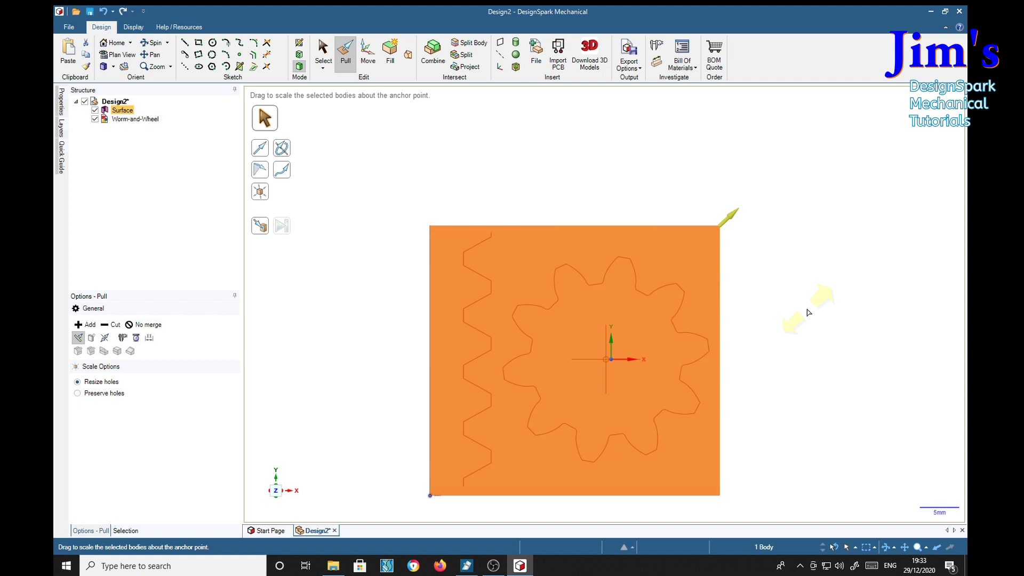
pyautogui.write('11.11/26.14')
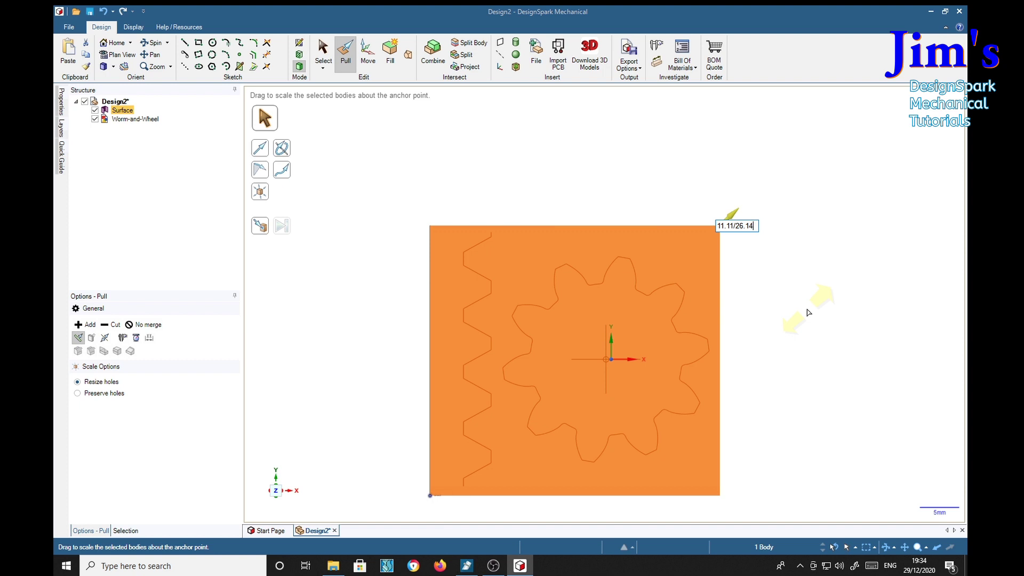
pyautogui.moveTo(808, 312); pyautogui.dragTo(554, 383)
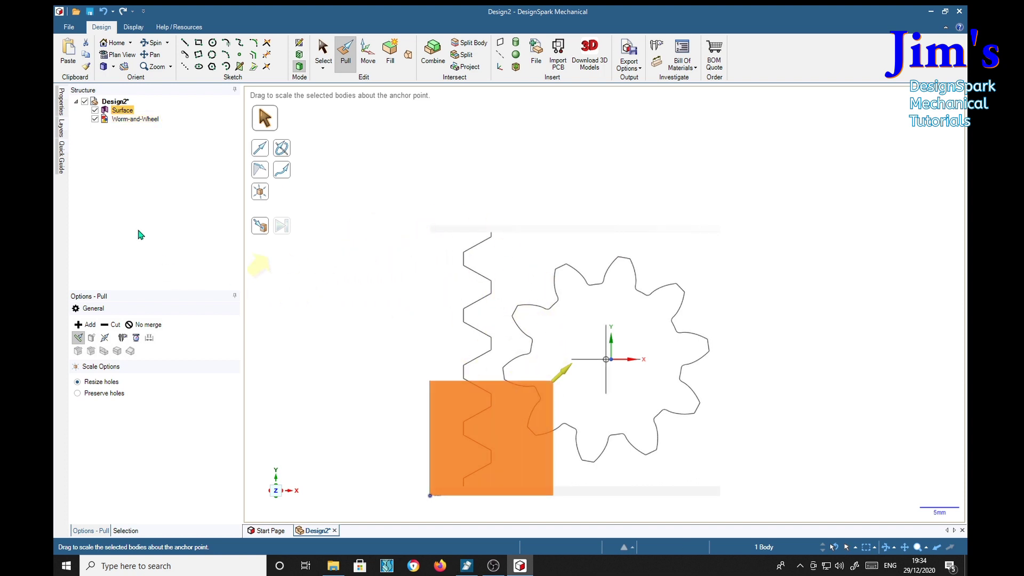
# Resize the Worm-and-Wheel image from its upper-right corner until it matches the scaled surface.
pyautogui.click(324, 58)
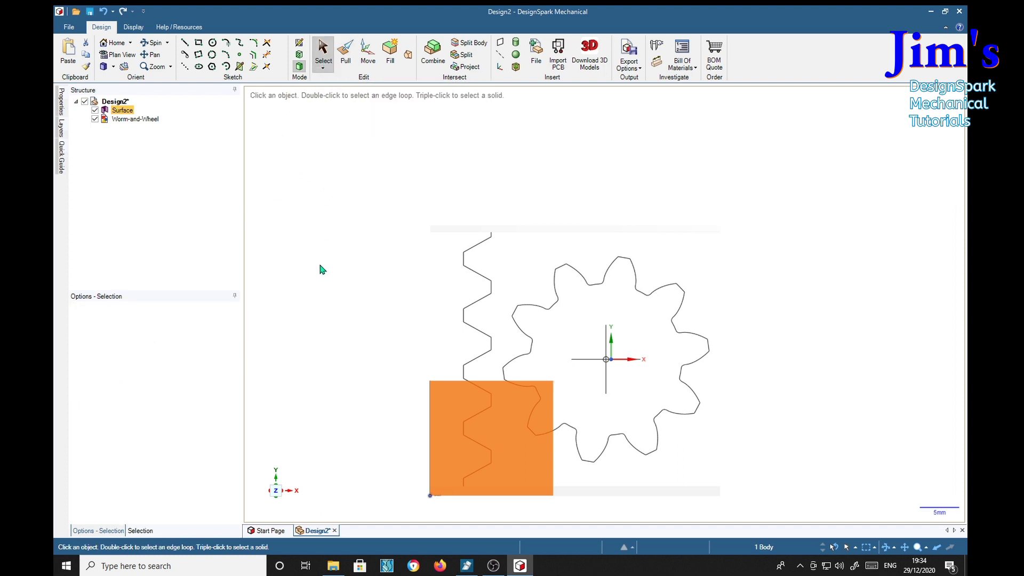
pyautogui.click(130, 120)
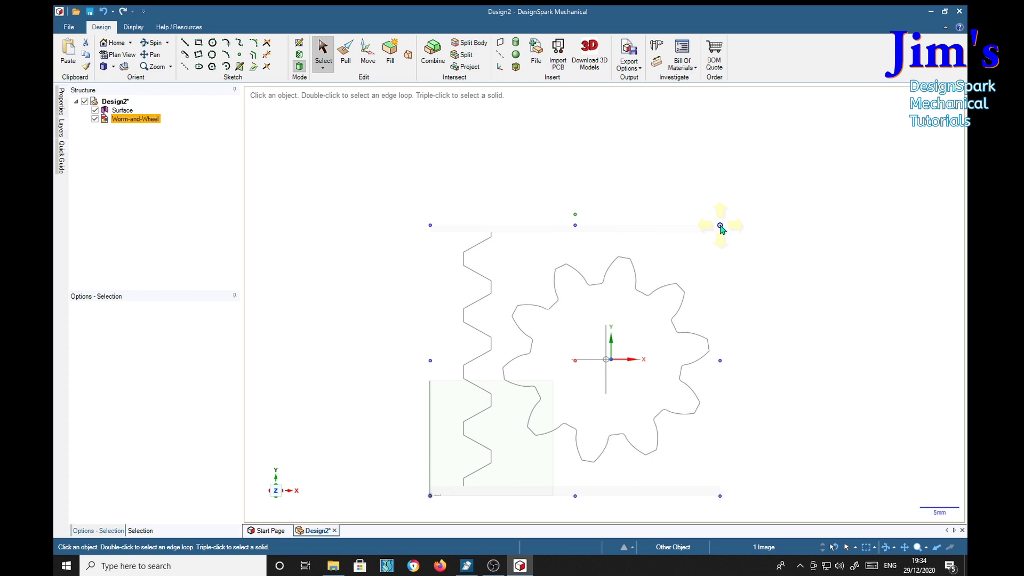
pyautogui.moveTo(721, 229); pyautogui.dragTo(556, 385)
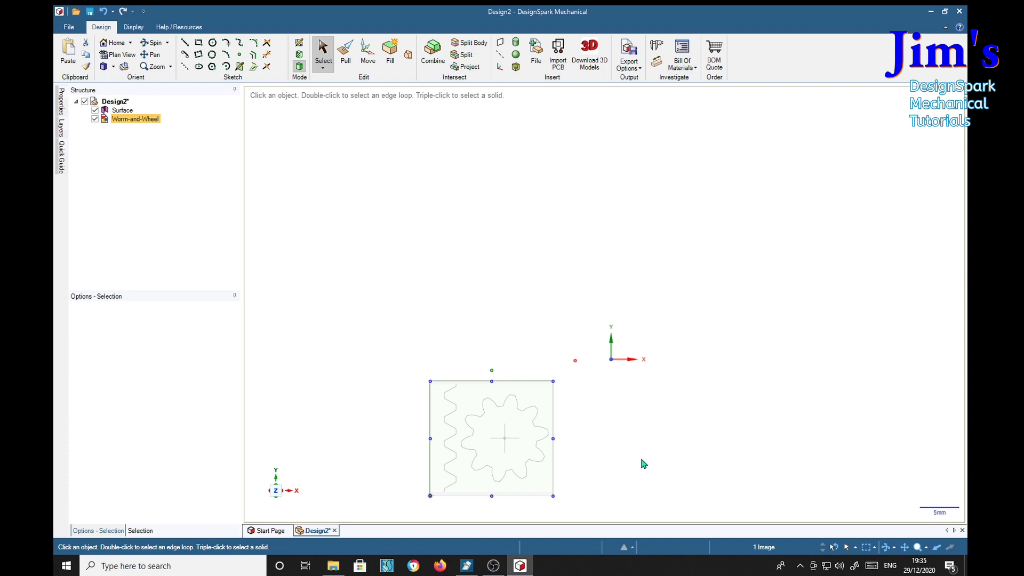
# Check the resized wheel's outer diameter with a temporary line between opposite tooth tips, and cancel the line.
pyautogui.scroll(5, 450, 474)
pyautogui.scroll(3, 598, 290)
pyautogui.scroll(2, 602, 336)
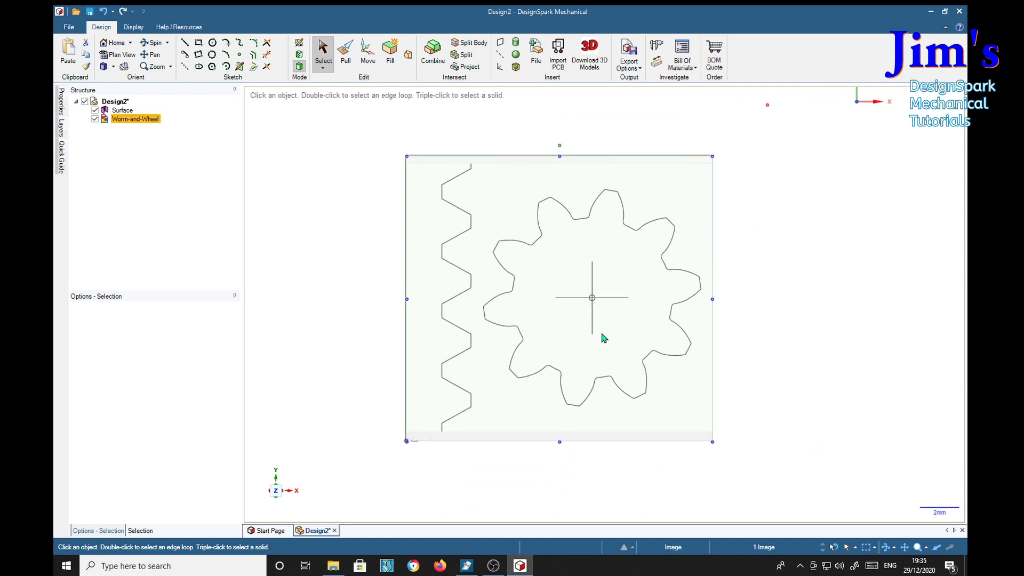
pyautogui.keyDown('shift'); pyautogui.moveTo(608, 332); pyautogui.dragTo(607, 368, button='middle'); pyautogui.keyUp('shift')
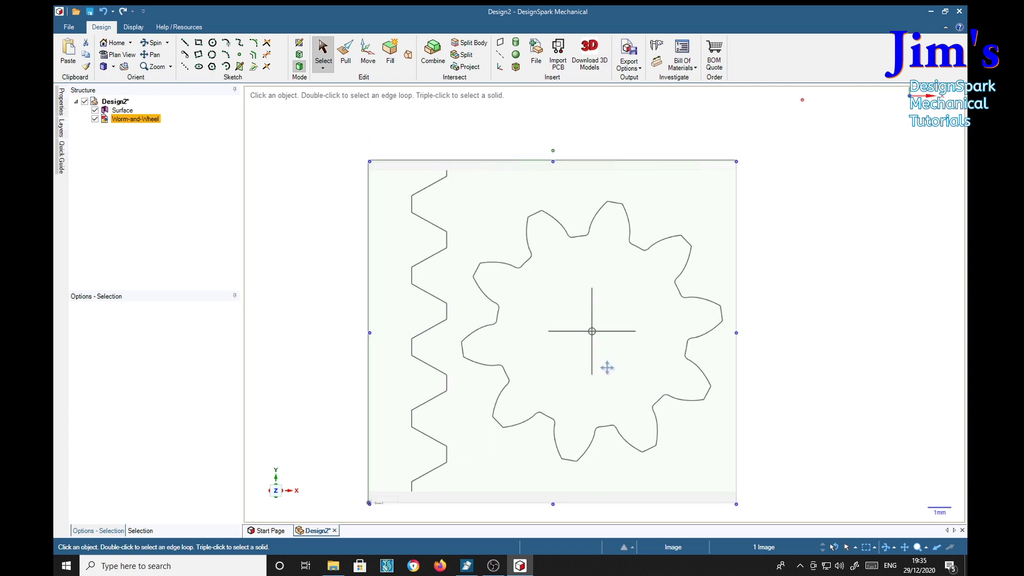
pyautogui.scroll(1, 624, 376)
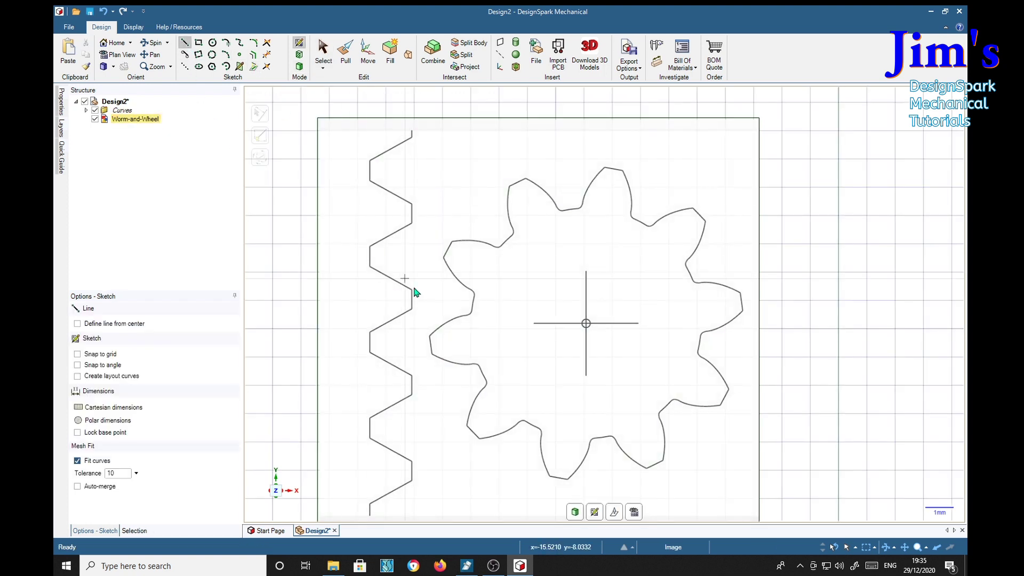
pyautogui.scroll(1, 491, 342)
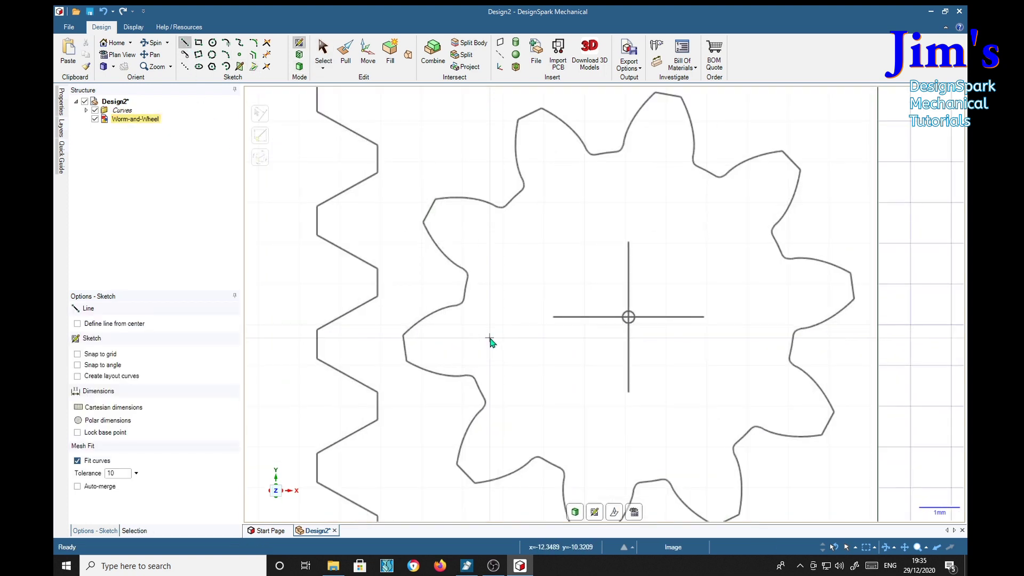
pyautogui.scroll(1, 490, 341)
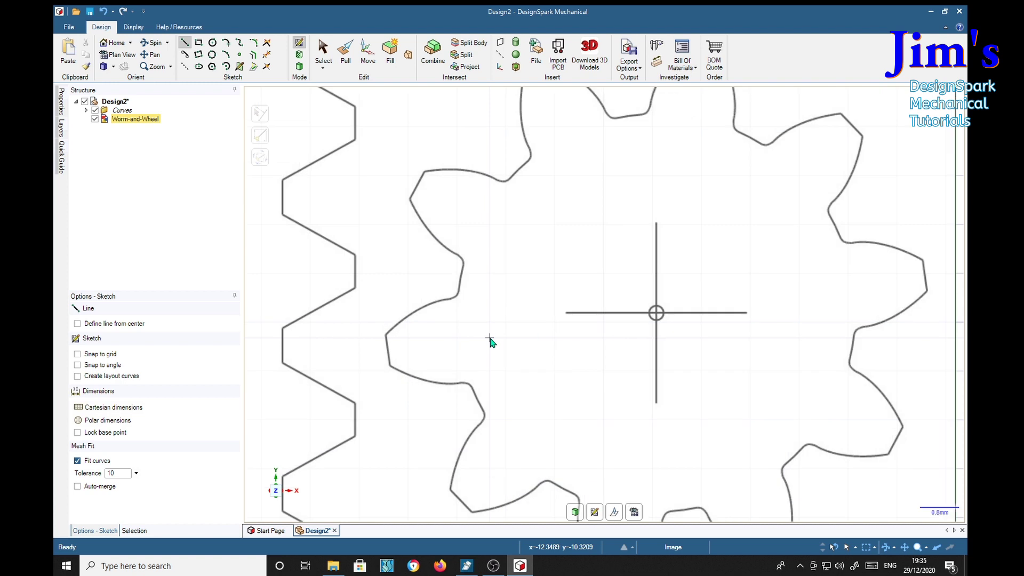
pyautogui.click(386, 335)
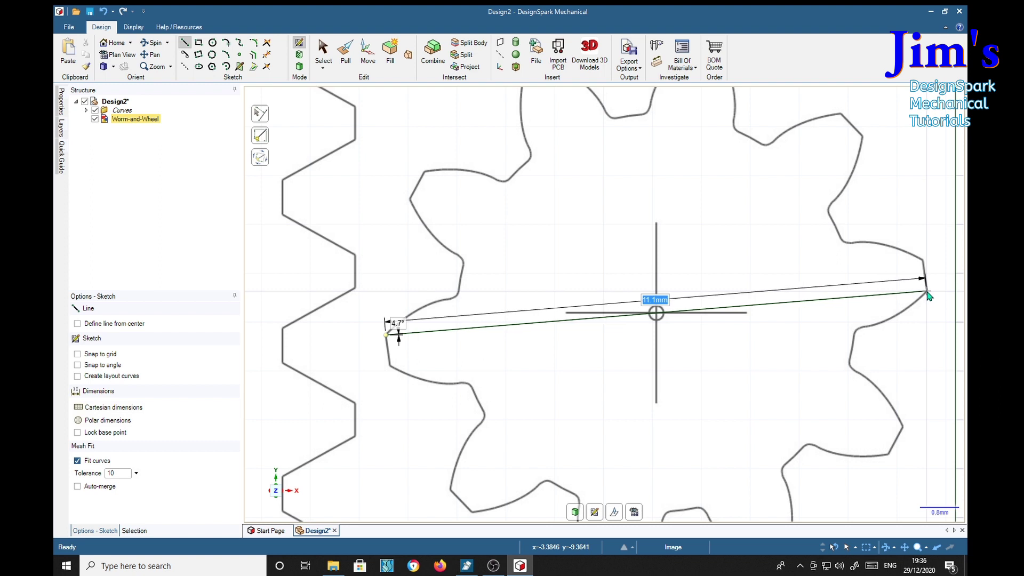
pyautogui.press('Escape')
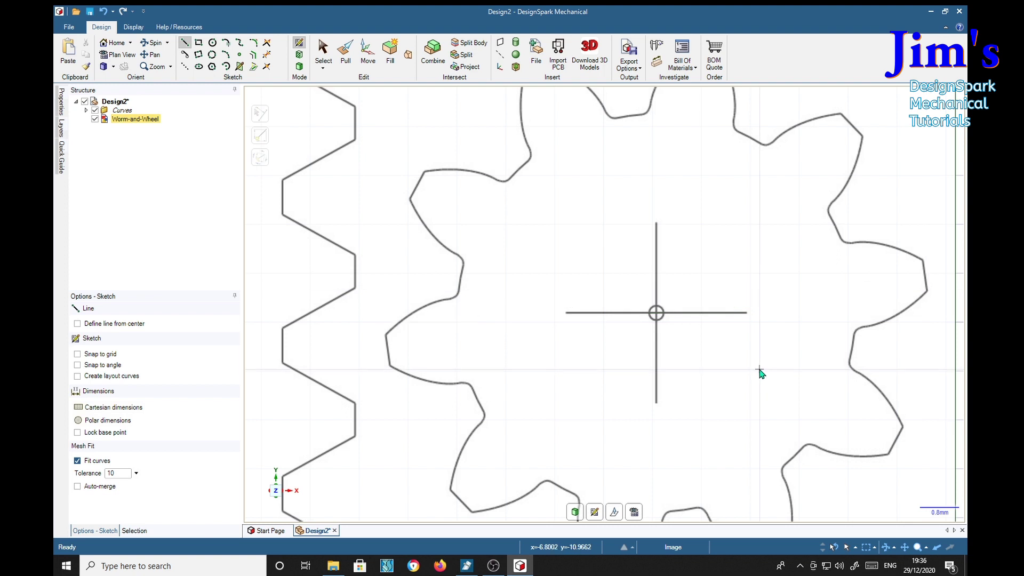
# Hide the rectangle's curves so only the Worm-and-Wheel image is displayed.
pyautogui.scroll(-5, 760, 372)
pyautogui.keyDown('shift'); pyautogui.moveTo(759, 368); pyautogui.dragTo(703, 306, button='middle'); pyautogui.keyUp('shift')
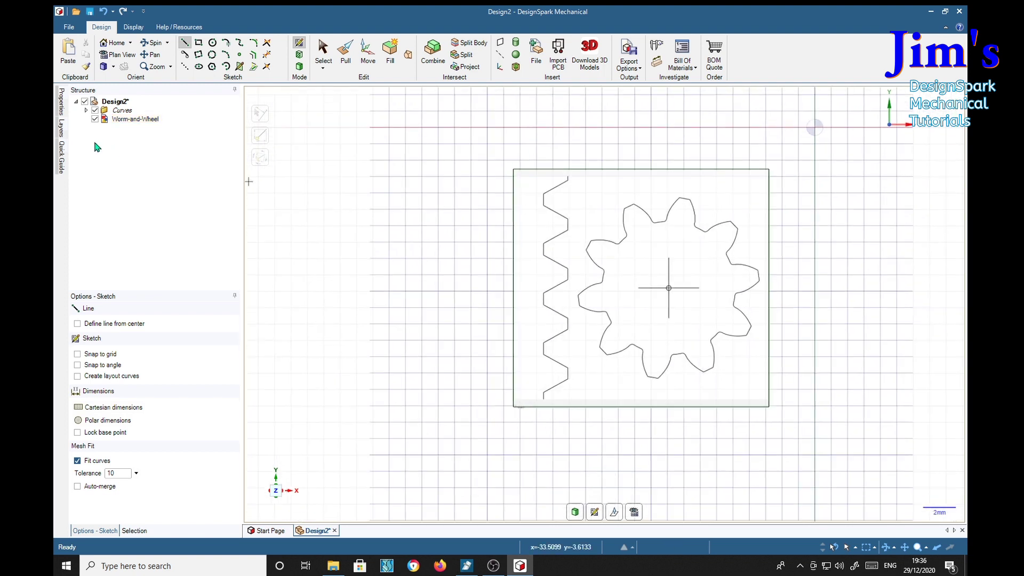
pyautogui.click(95, 110)
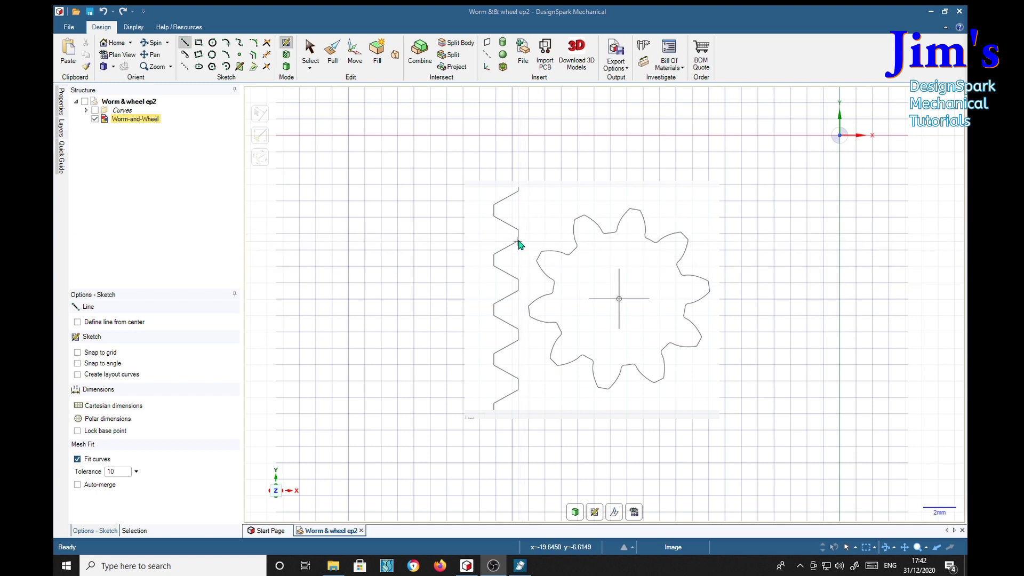
# Trace the vertical crest of the worm's second tooth with a line about 0.67 mm long.
pyautogui.scroll(5, 523, 237)
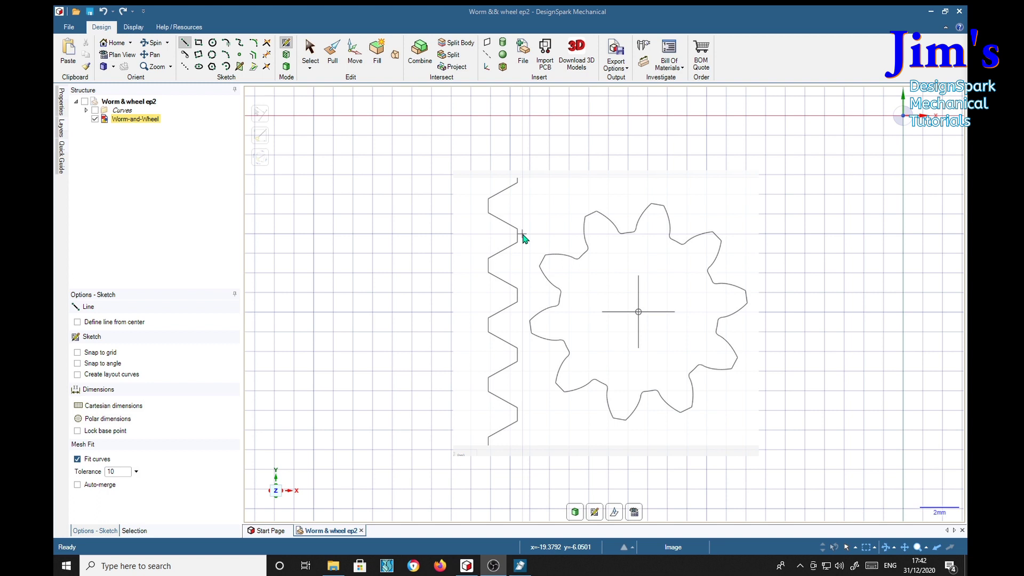
pyautogui.scroll(4, 527, 207)
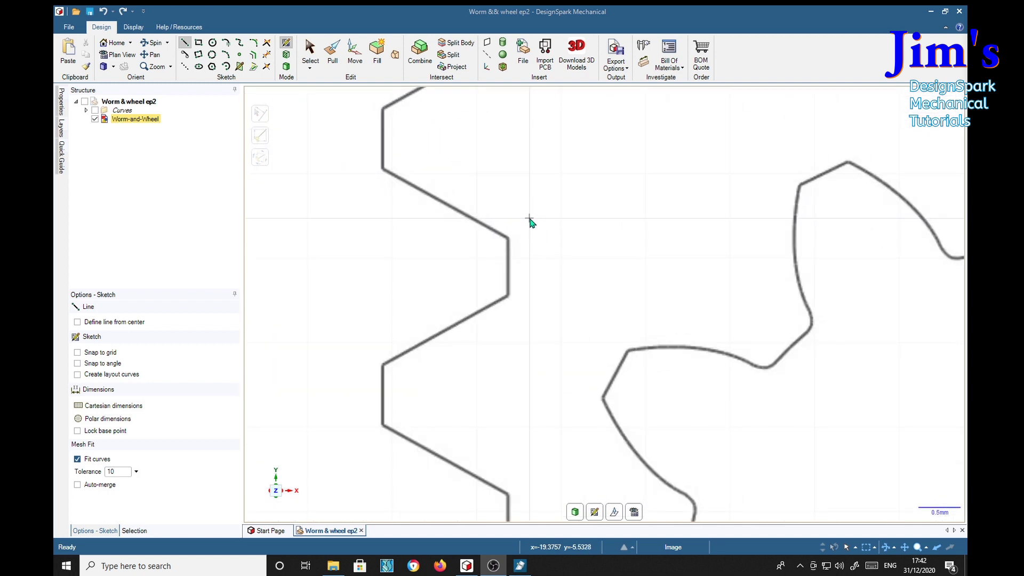
pyautogui.scroll(4, 555, 237)
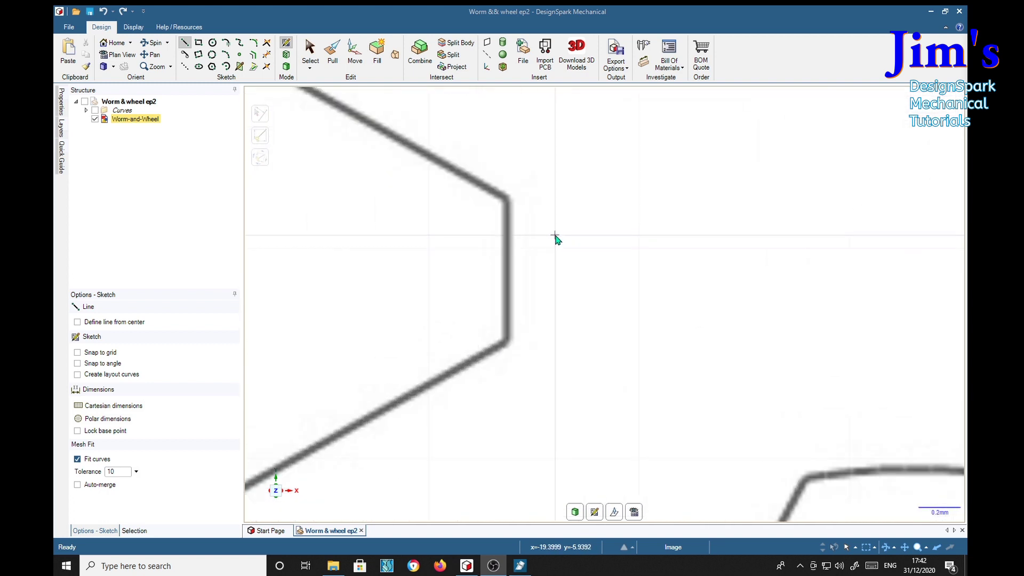
pyautogui.moveTo(563, 252)
pyautogui.keyDown('shift'); pyautogui.mouseDown(button='middle')
pyautogui.moveTo(595, 274)
pyautogui.moveTo(811, 340)
pyautogui.moveTo(798, 267)
pyautogui.moveTo(805, 281)
pyautogui.mouseUp(button='middle'); pyautogui.keyUp('shift')
pyautogui.scroll(1, 804, 280)
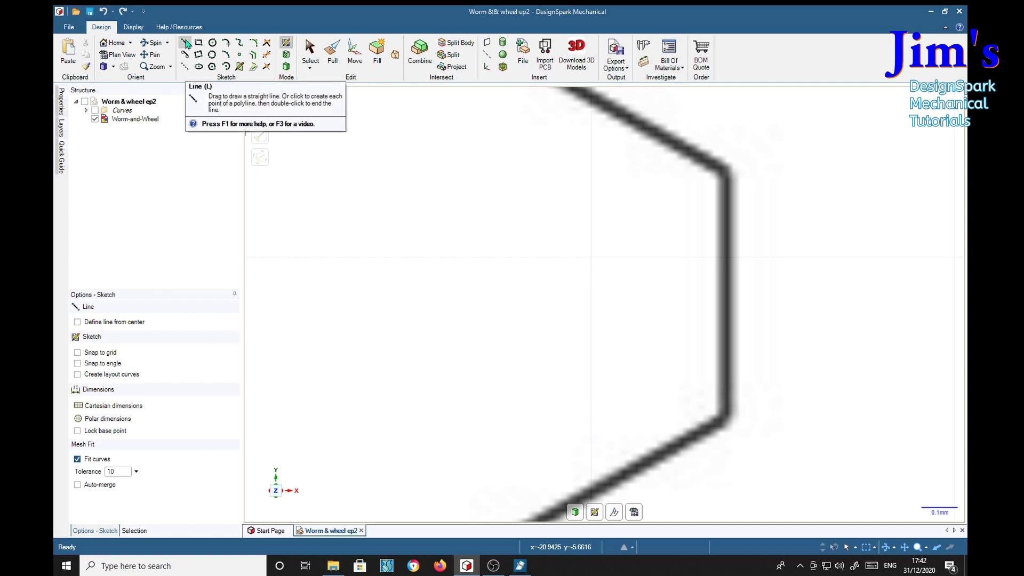
pyautogui.click(727, 172)
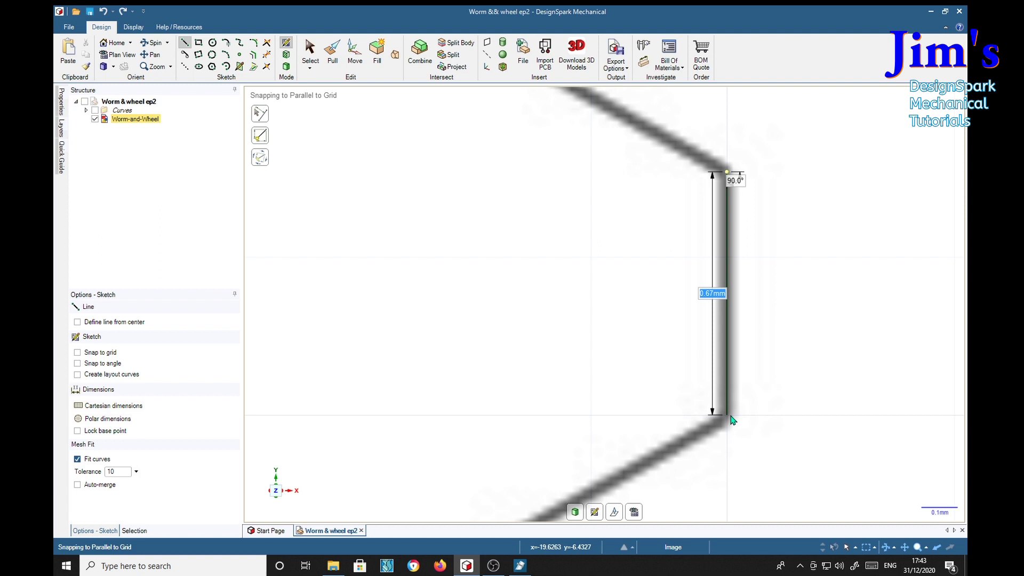
pyautogui.click(730, 415)
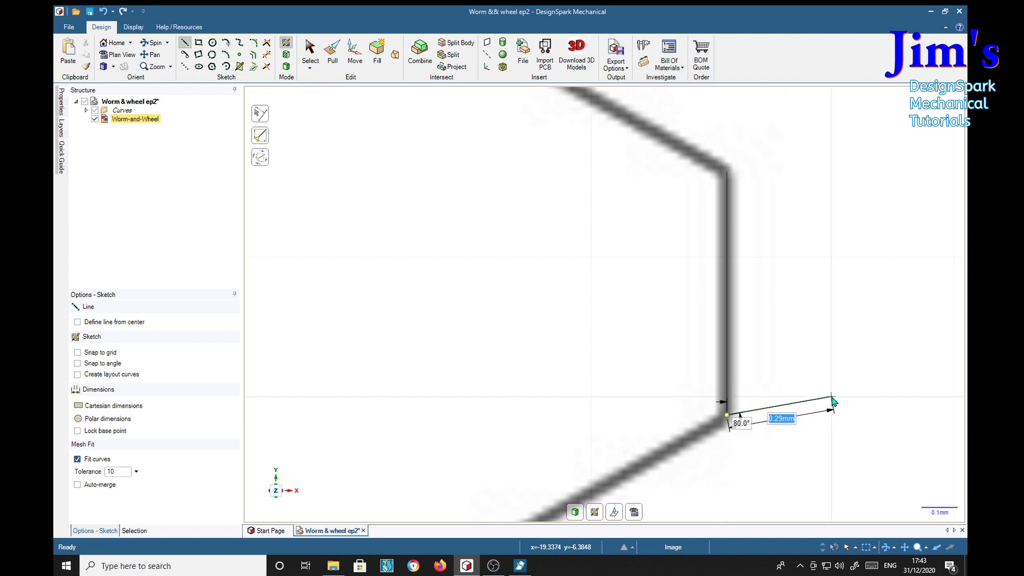
pyautogui.press('Escape')
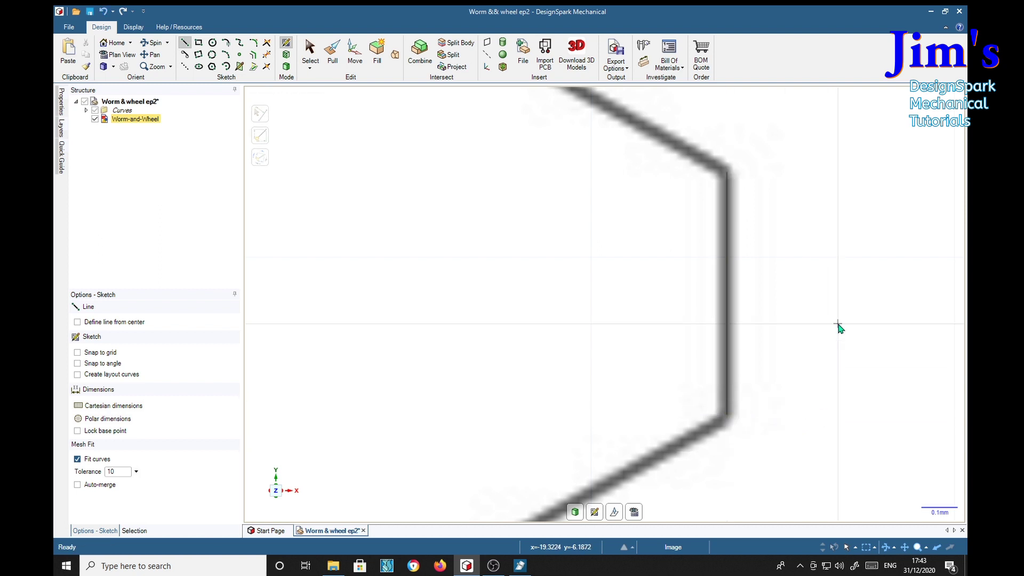
# Draw a horizontal line about 10.06 mm long from the crest line's midpoint through the worm tooth and set it as the mirror line.
pyautogui.scroll(-2, 823, 363)
pyautogui.scroll(-3, 827, 365)
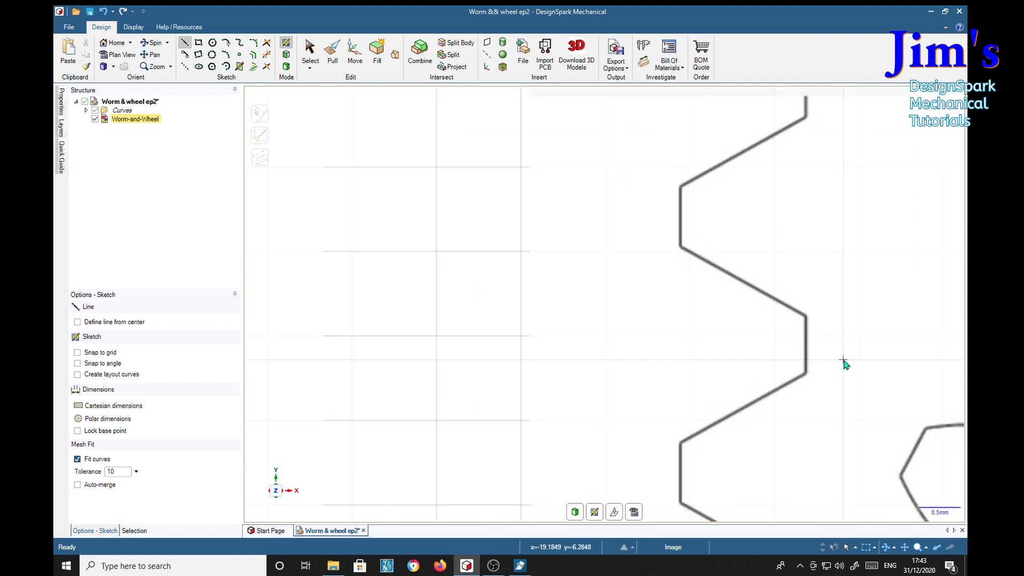
pyautogui.moveTo(862, 354)
pyautogui.mouseDown(button='middle')
pyautogui.moveTo(795, 256)
pyautogui.moveTo(787, 293)
pyautogui.mouseUp(button='middle')
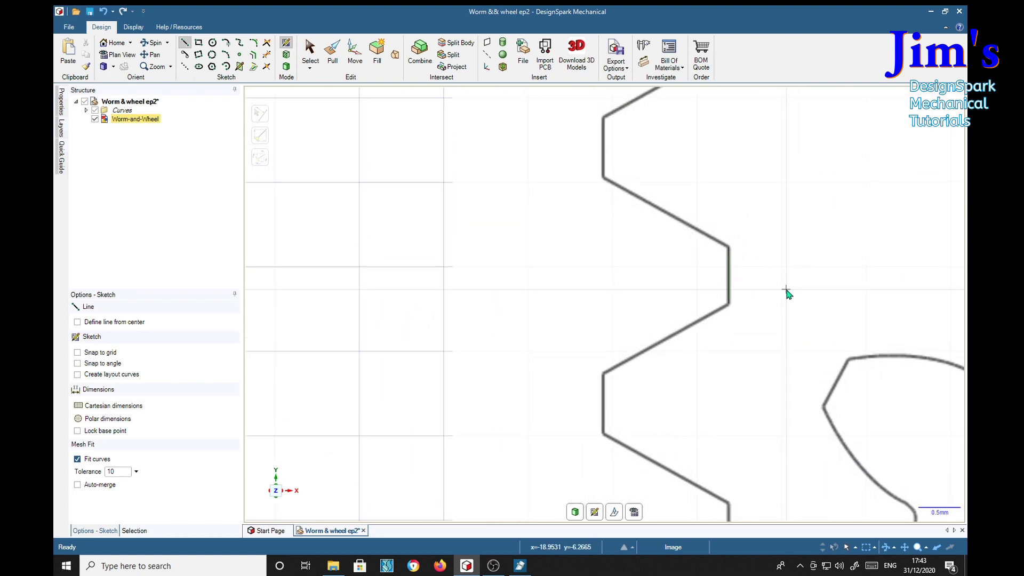
pyautogui.click(728, 276)
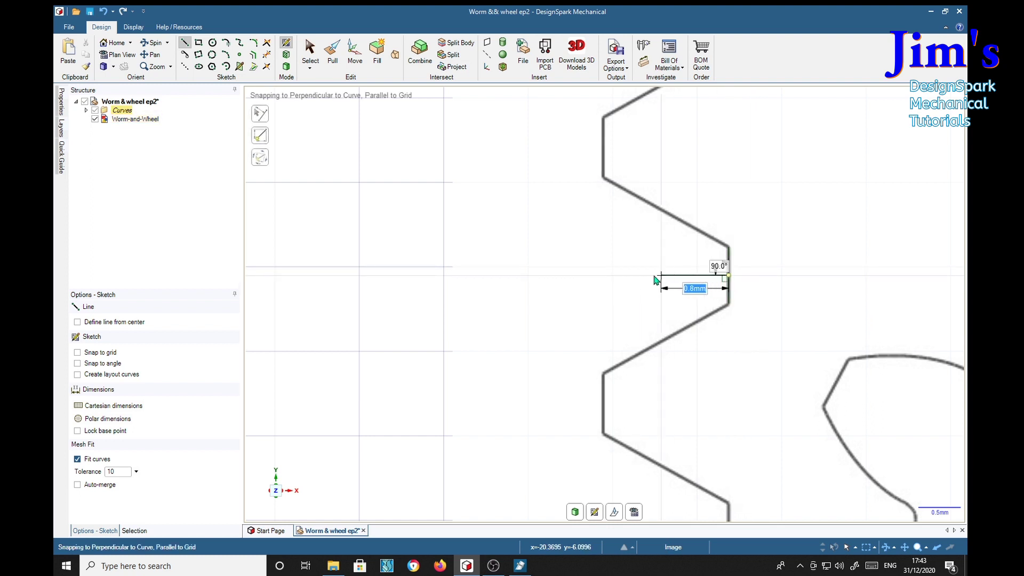
pyautogui.scroll(-4, 506, 277)
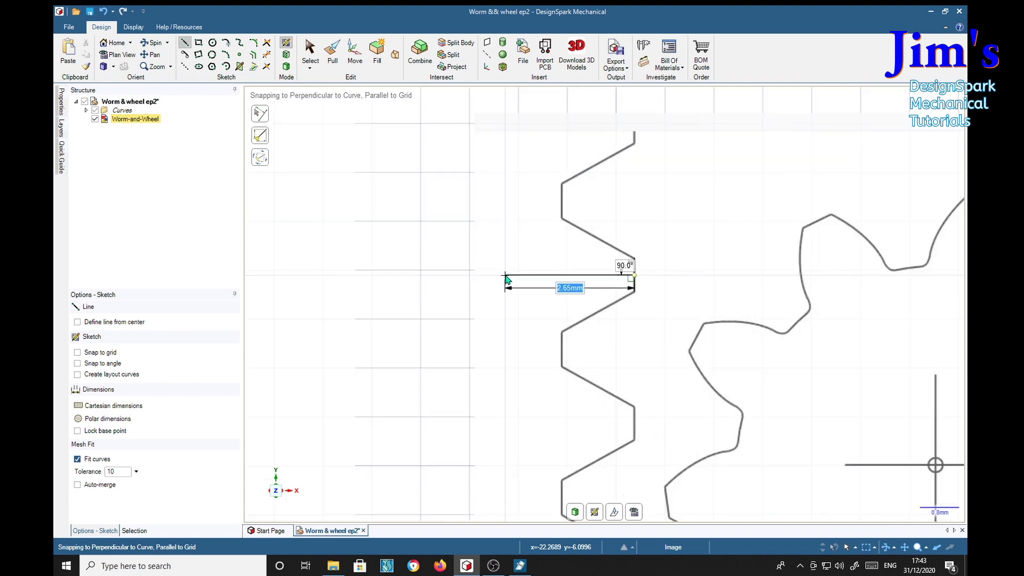
pyautogui.keyDown('shift'); pyautogui.moveTo(507, 280); pyautogui.dragTo(790, 280, button='middle'); pyautogui.keyUp('shift')
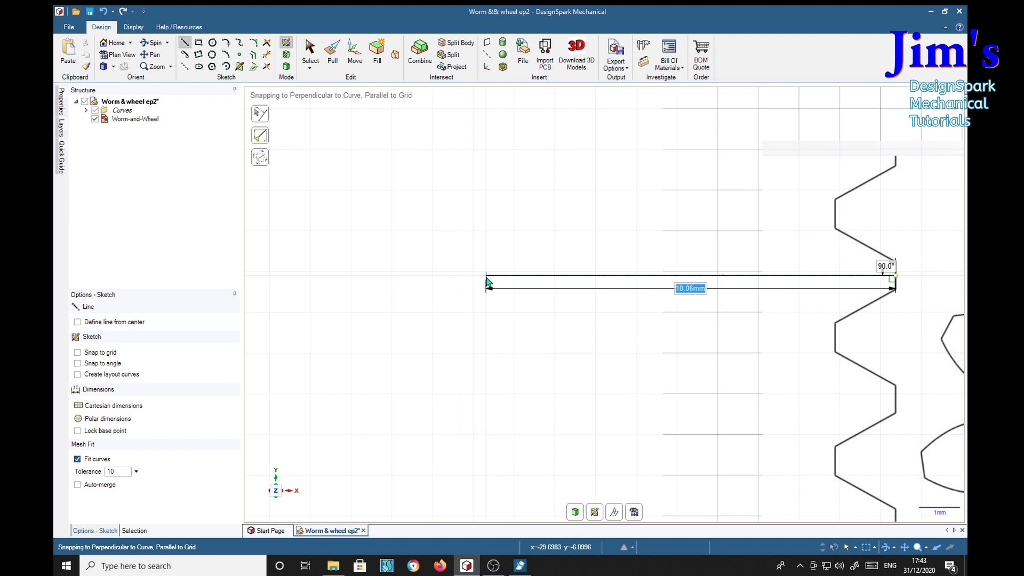
pyautogui.click(486, 276)
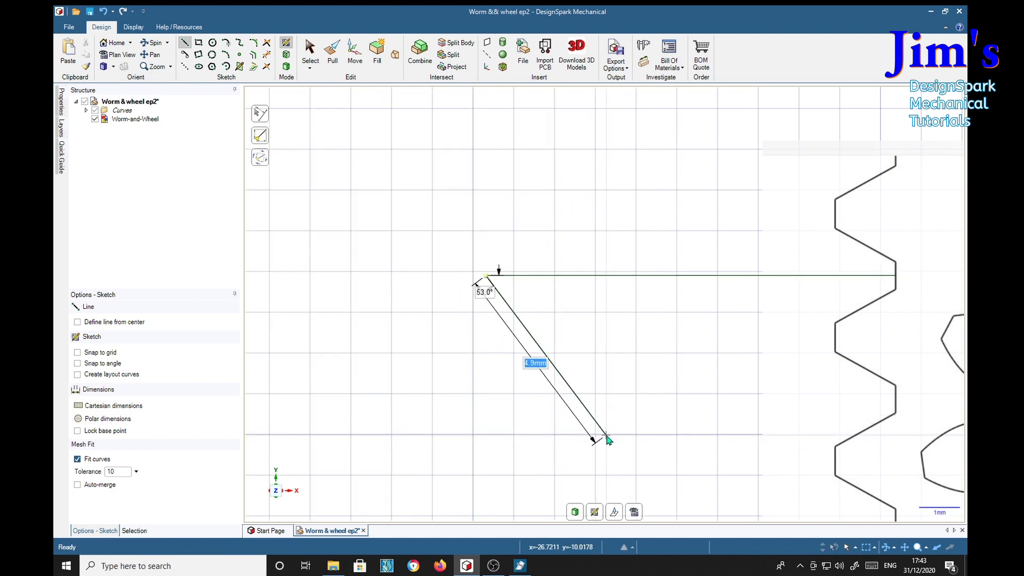
pyautogui.press('Escape')
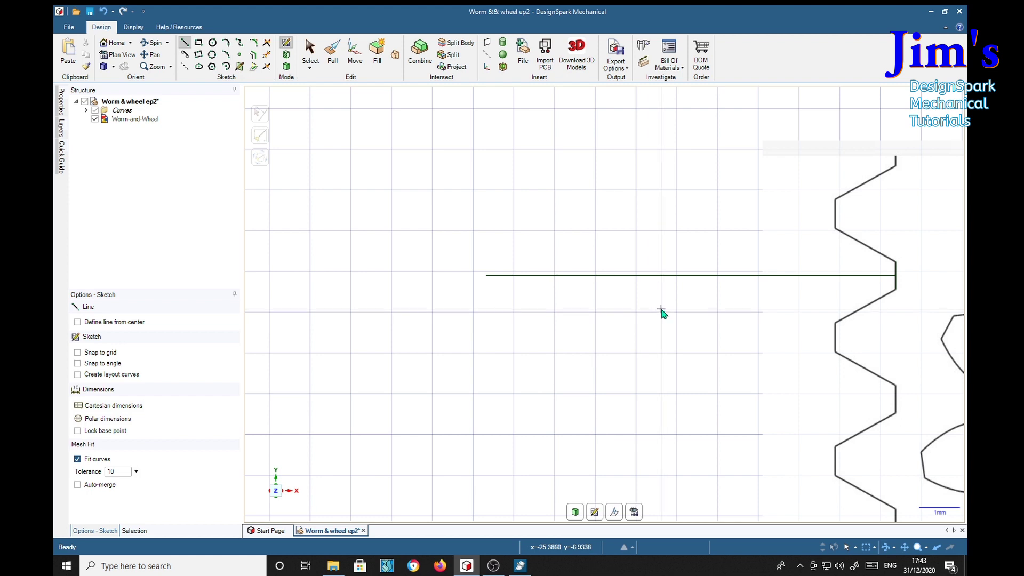
pyautogui.rightClick(668, 277)
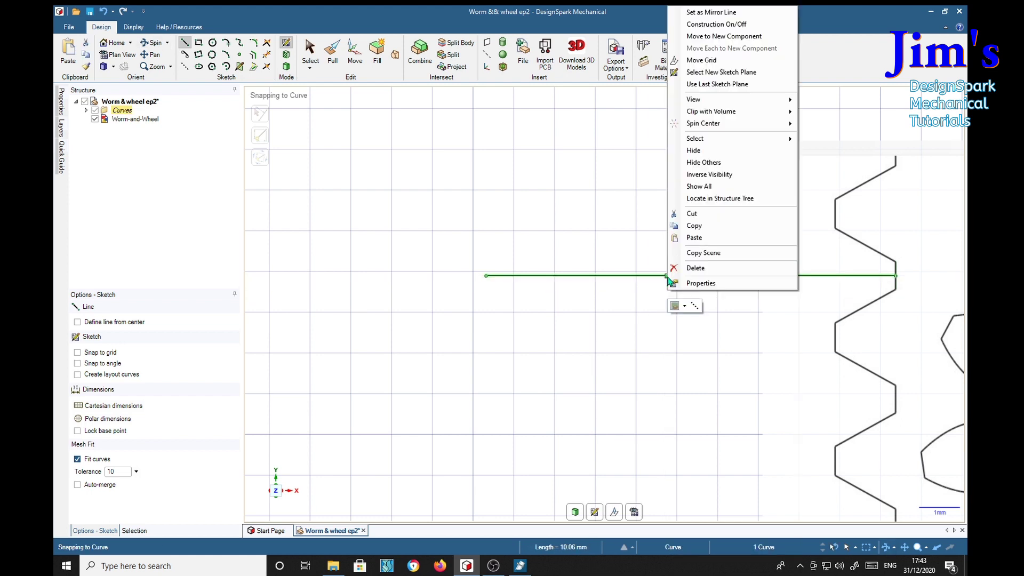
pyautogui.click(713, 13)
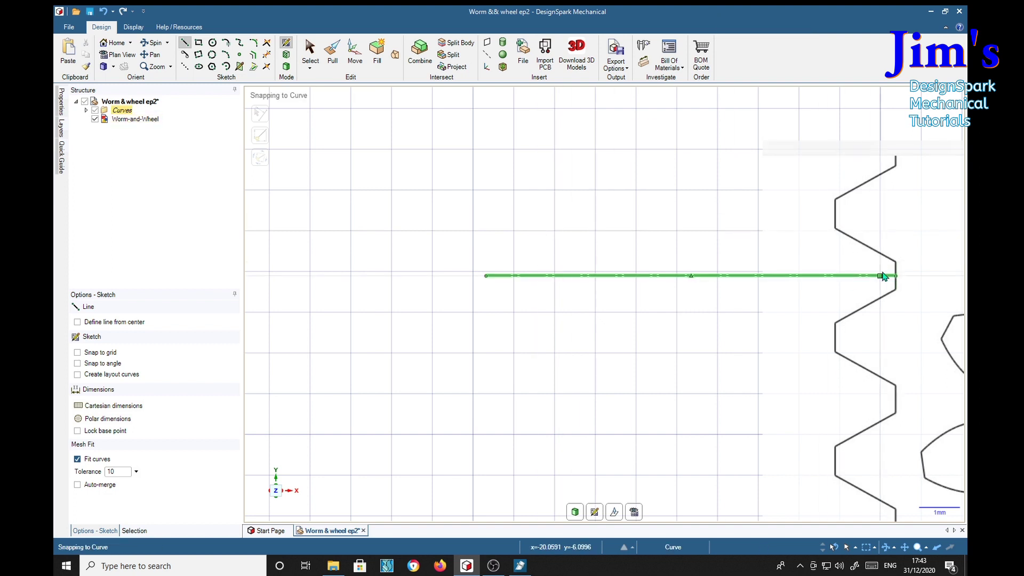
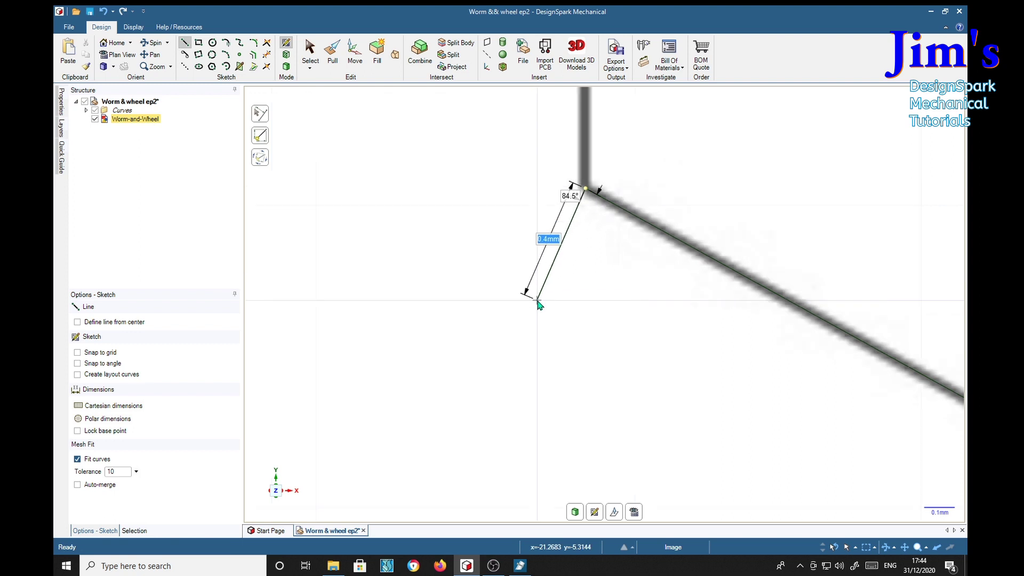
# Close the mirrored tooth profile with a horizontal line about 0.98 mm from the flank's root end and a vertical line about 1.16 mm to the mirror line.
pyautogui.scroll(-1, 537, 316)
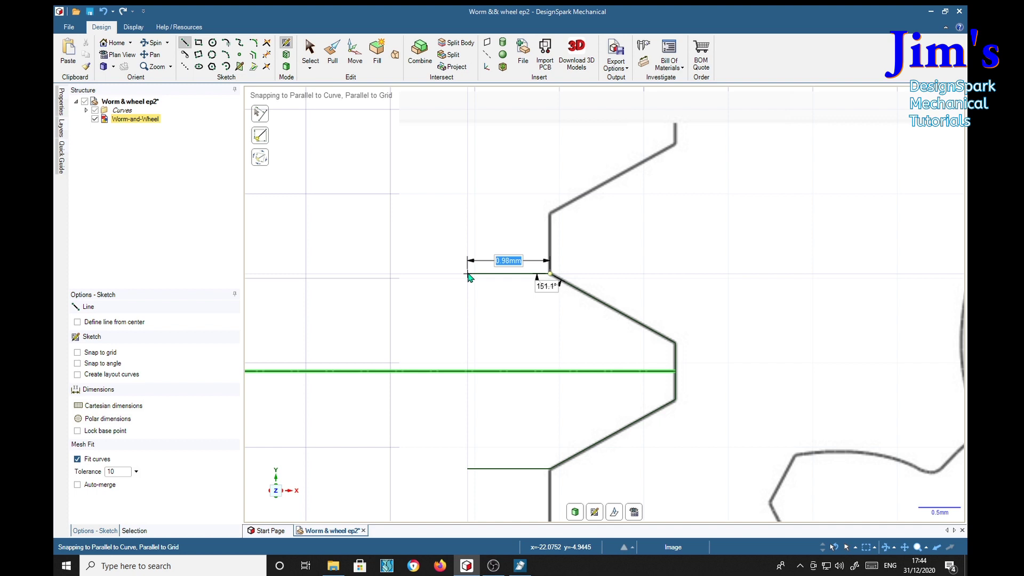
pyautogui.click(468, 274)
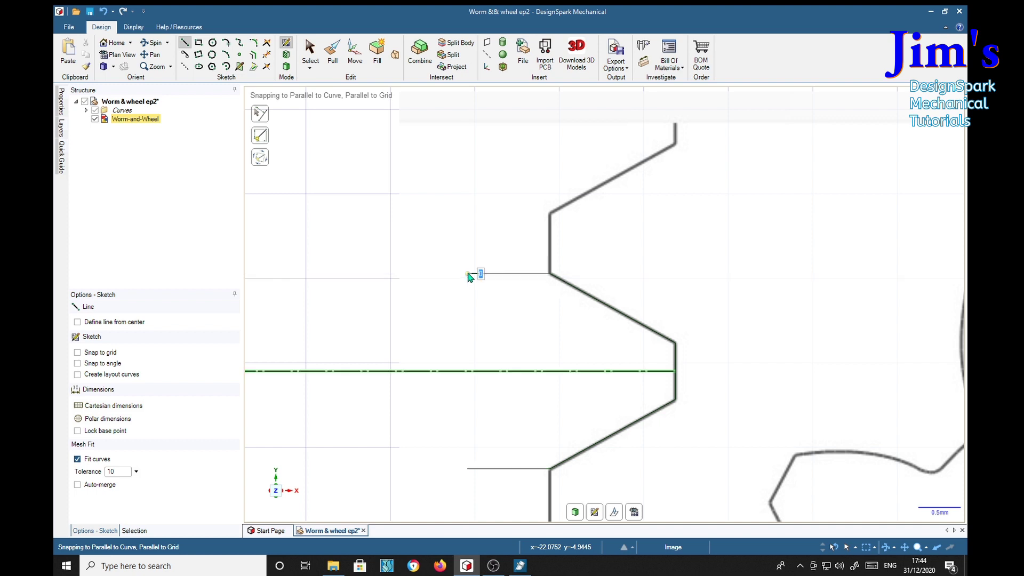
pyautogui.click(467, 372)
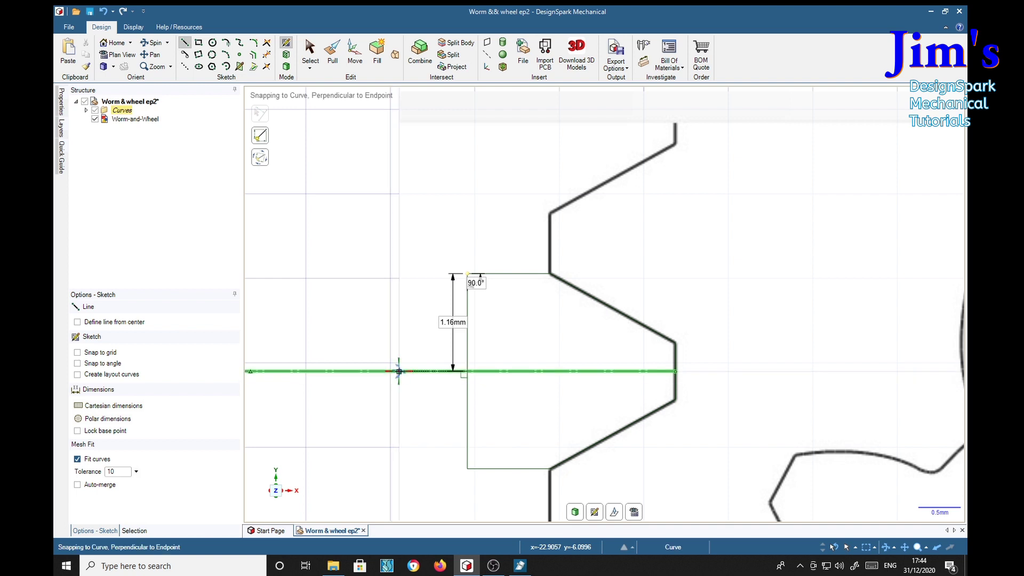
# Turn off the mirror line setting and trim away every segment of the horizontal centre line.
pyautogui.rightClick(399, 373)
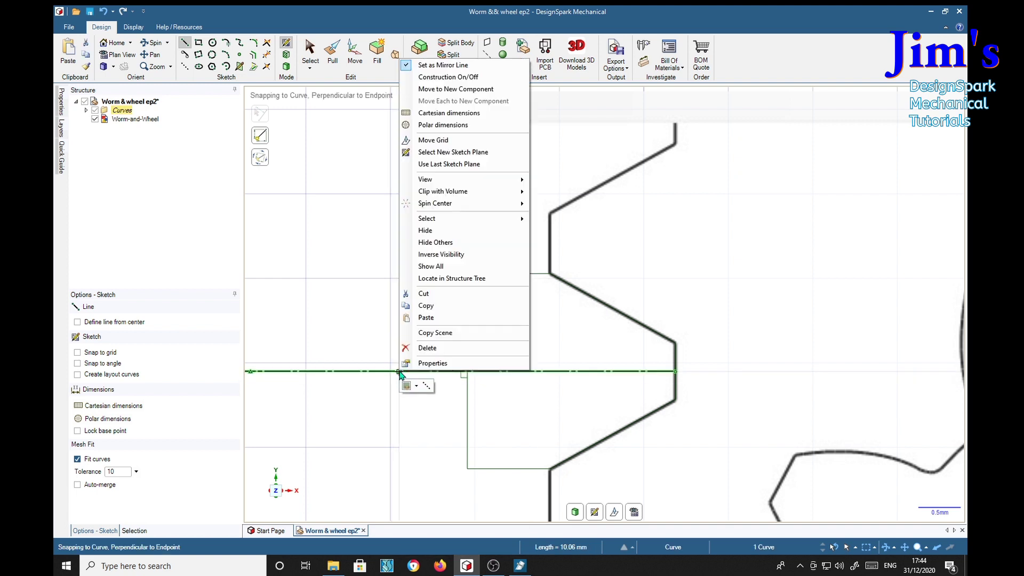
pyautogui.click(435, 66)
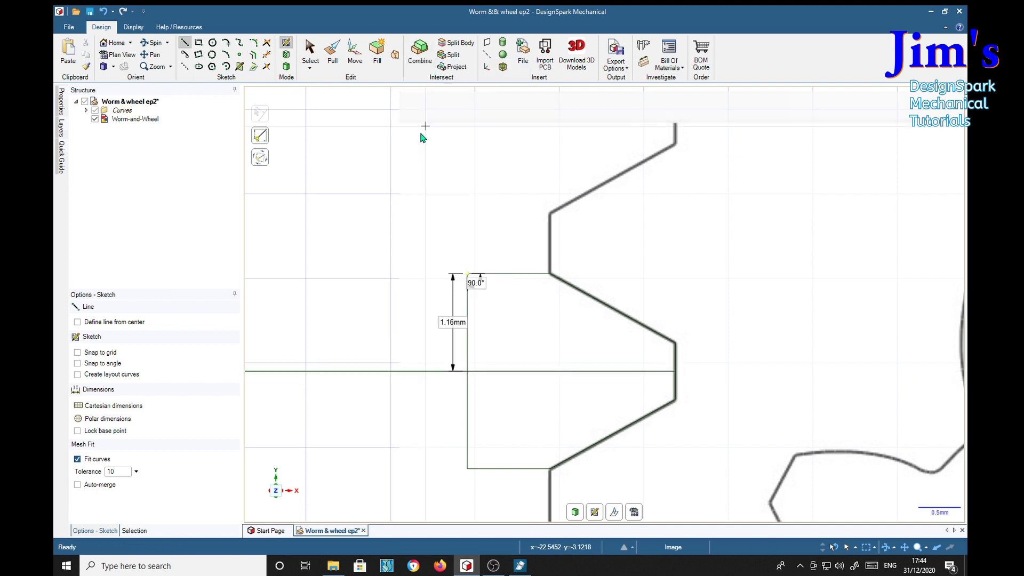
pyautogui.click(267, 54)
pyautogui.click(578, 372)
pyautogui.click(441, 371)
pyautogui.click(350, 372)
# Check the closed worm tooth profile with the Worm-and-Wheel image hidden, and display the image again.
pyautogui.moveTo(344, 411)
pyautogui.mouseDown(button='middle')
pyautogui.moveTo(414, 411)
pyautogui.moveTo(273, 404)
pyautogui.mouseUp(button='middle')
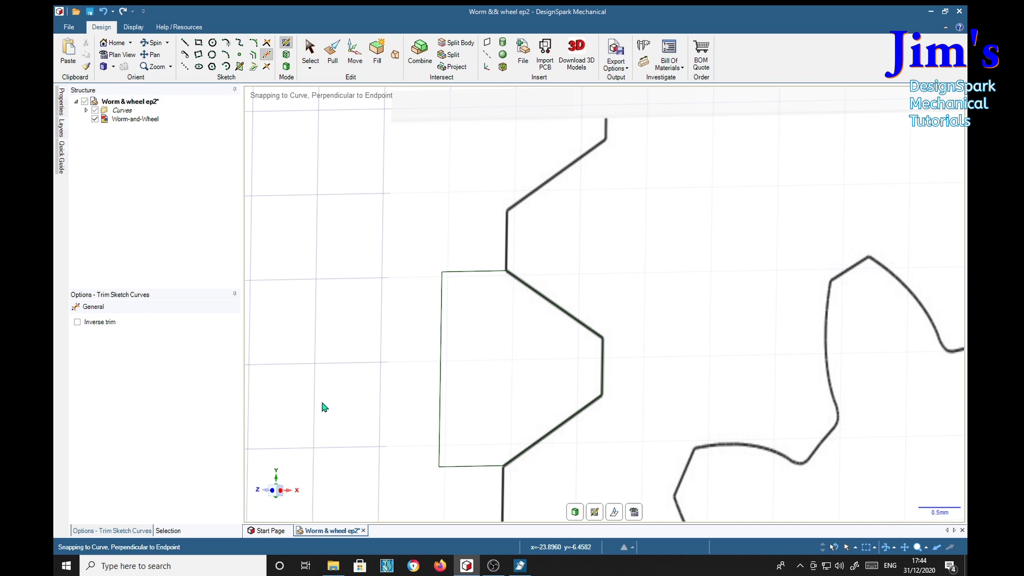
pyautogui.press('v')
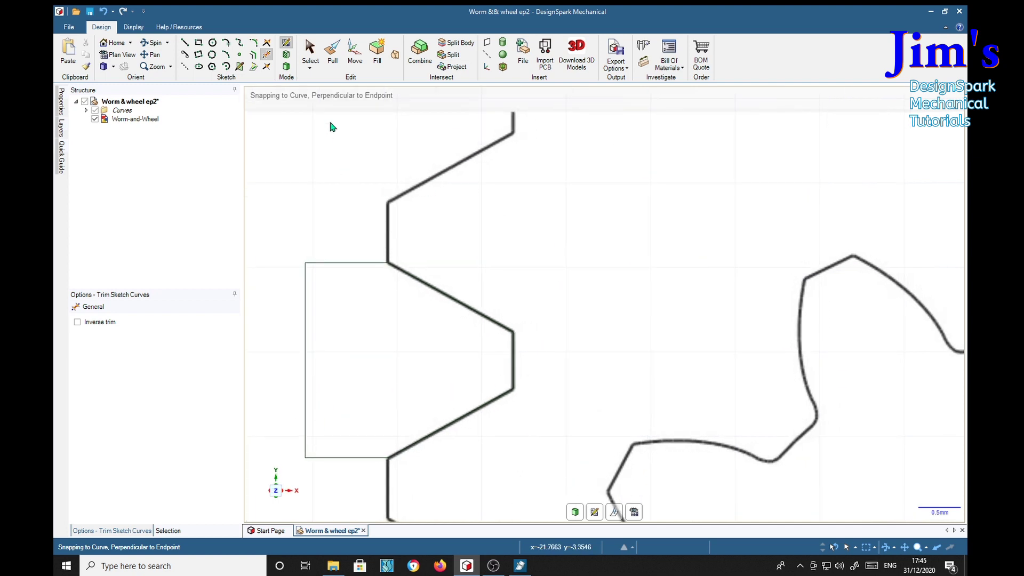
pyautogui.click(95, 119)
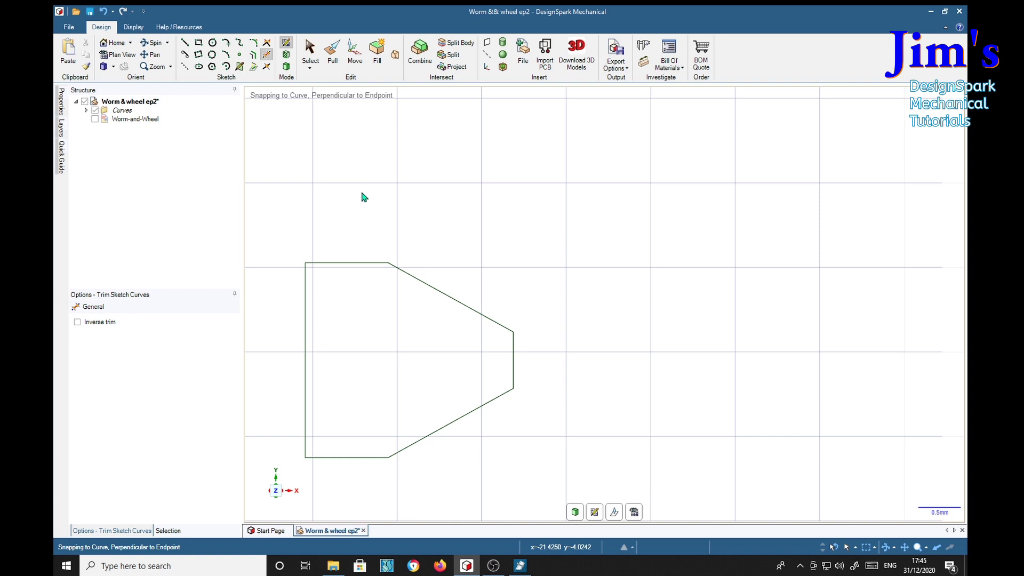
pyautogui.click(95, 119)
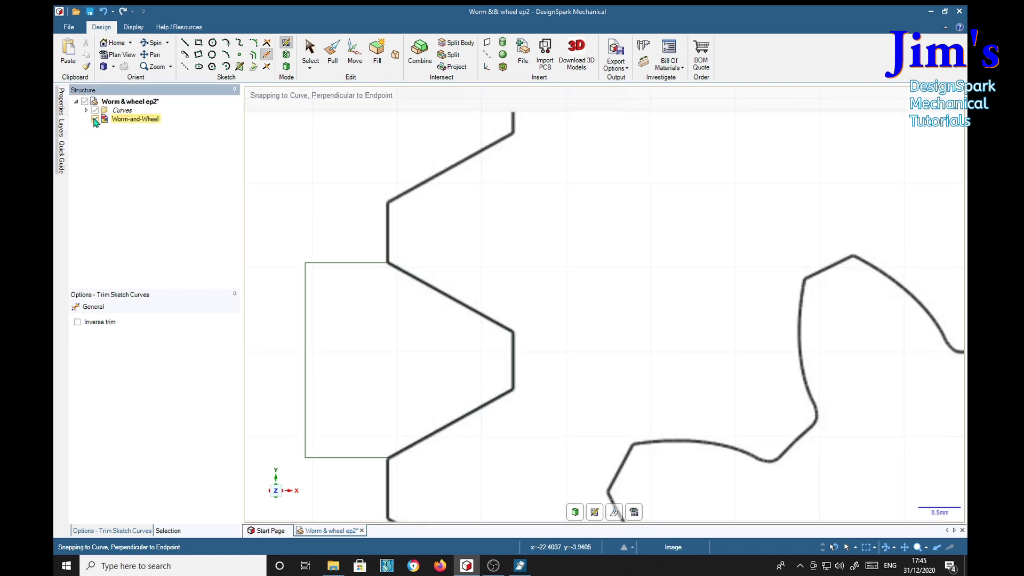
# Trace the flat tip of the wheel's upper-left tooth with a straight line between its two corners.
pyautogui.keyDown('shift'); pyautogui.moveTo(687, 357); pyautogui.dragTo(555, 232, button='middle'); pyautogui.keyUp('shift')
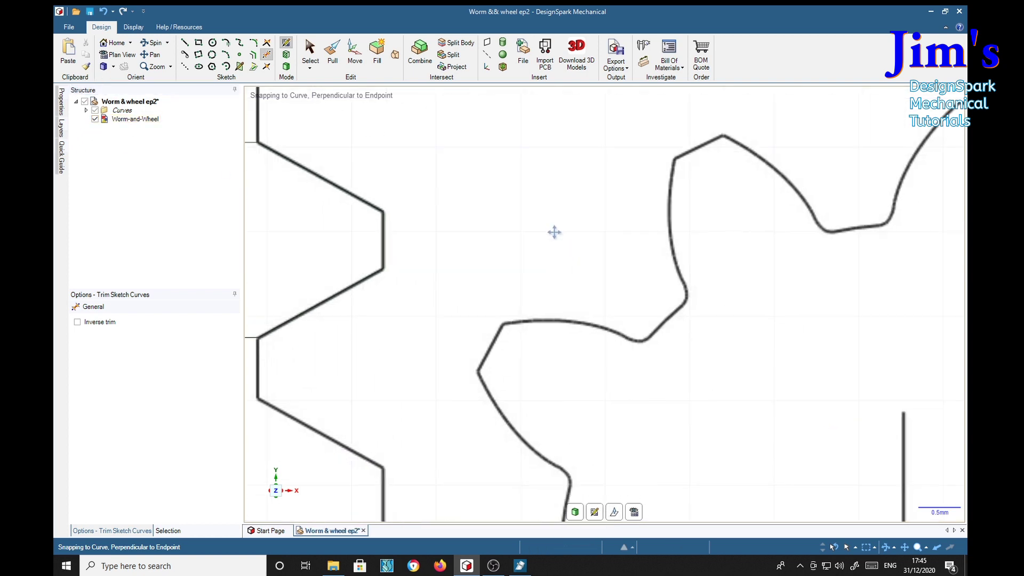
pyautogui.scroll(-5, 700, 311)
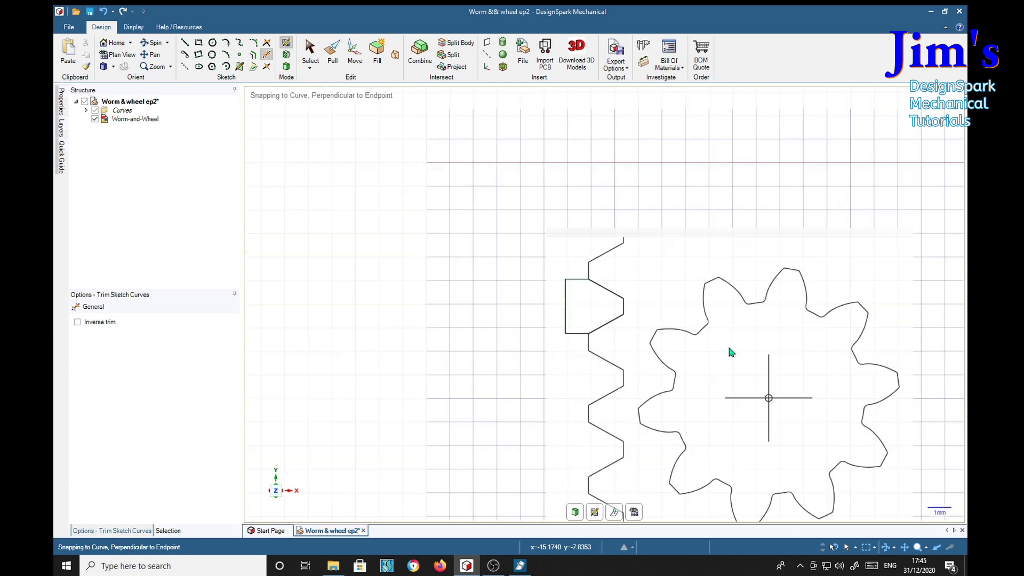
pyautogui.keyDown('shift'); pyautogui.moveTo(764, 378); pyautogui.dragTo(567, 337, button='middle'); pyautogui.keyUp('shift')
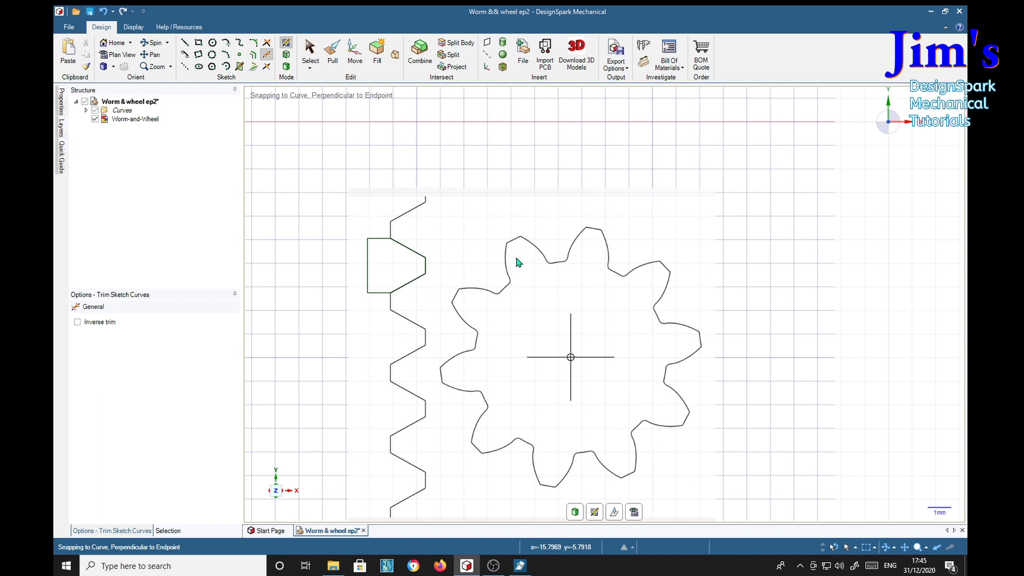
pyautogui.scroll(-2, 513, 240)
pyautogui.scroll(8, 514, 240)
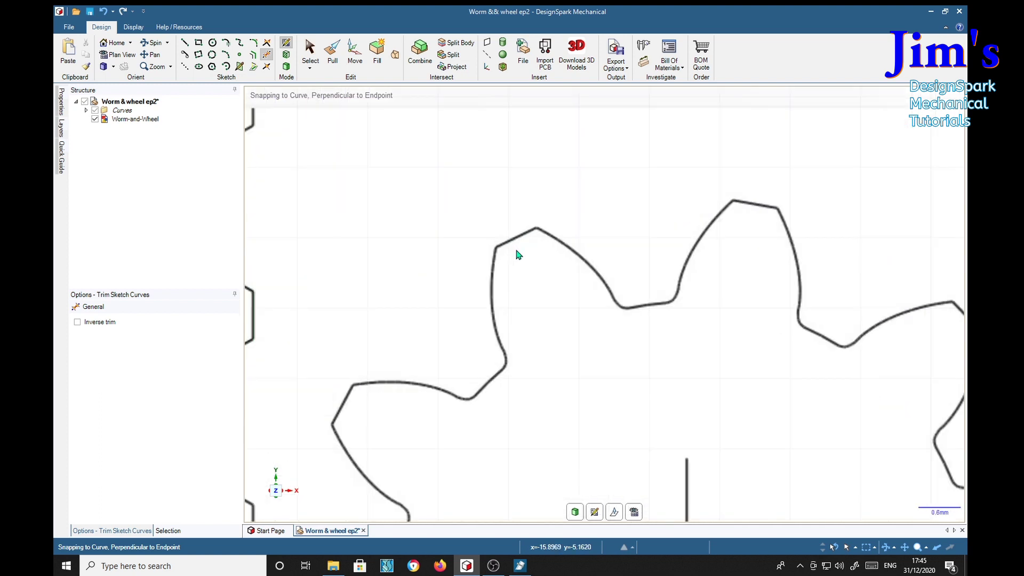
pyautogui.scroll(5, 518, 236)
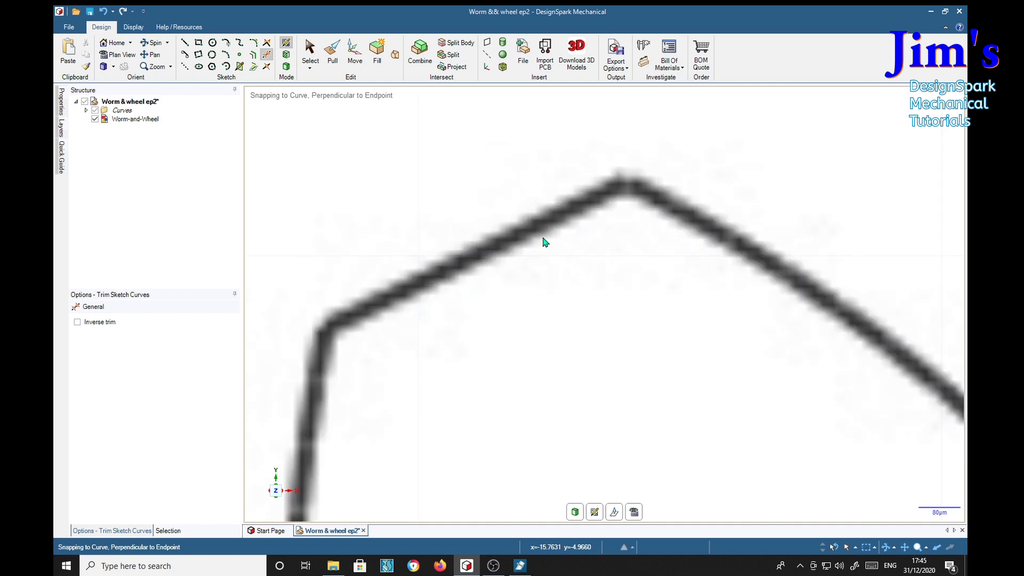
pyautogui.click(185, 45)
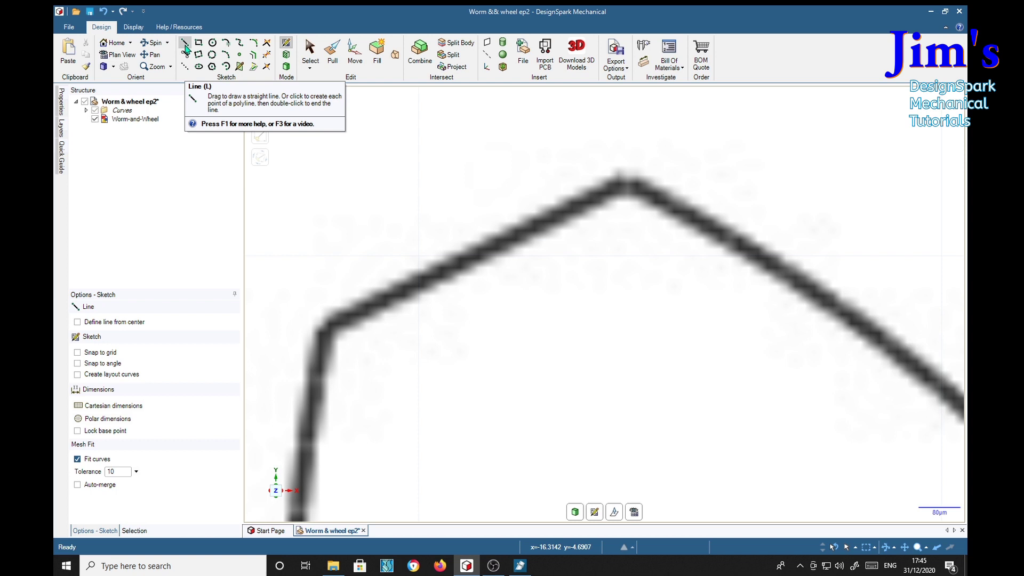
pyautogui.click(328, 326)
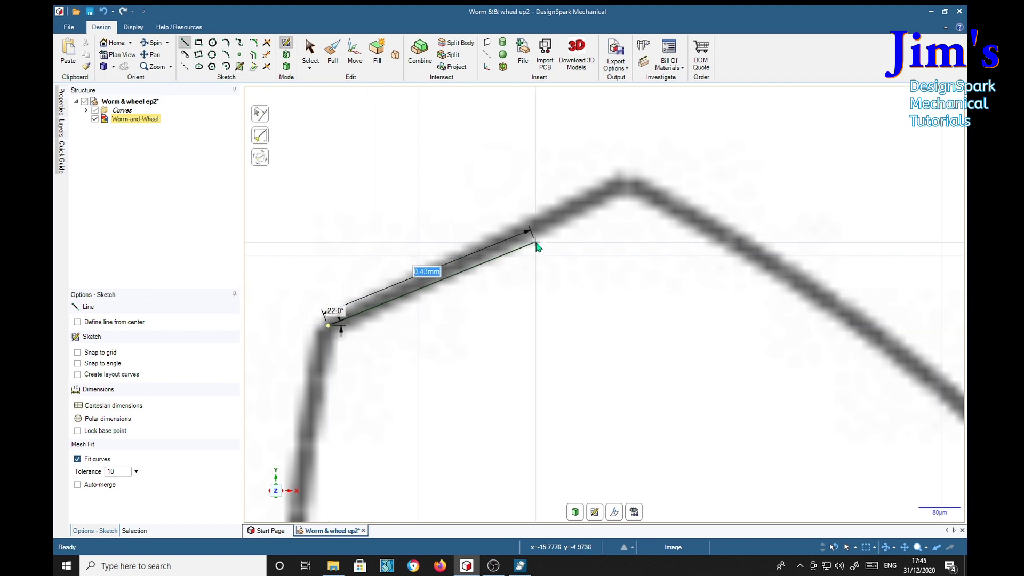
pyautogui.click(626, 183)
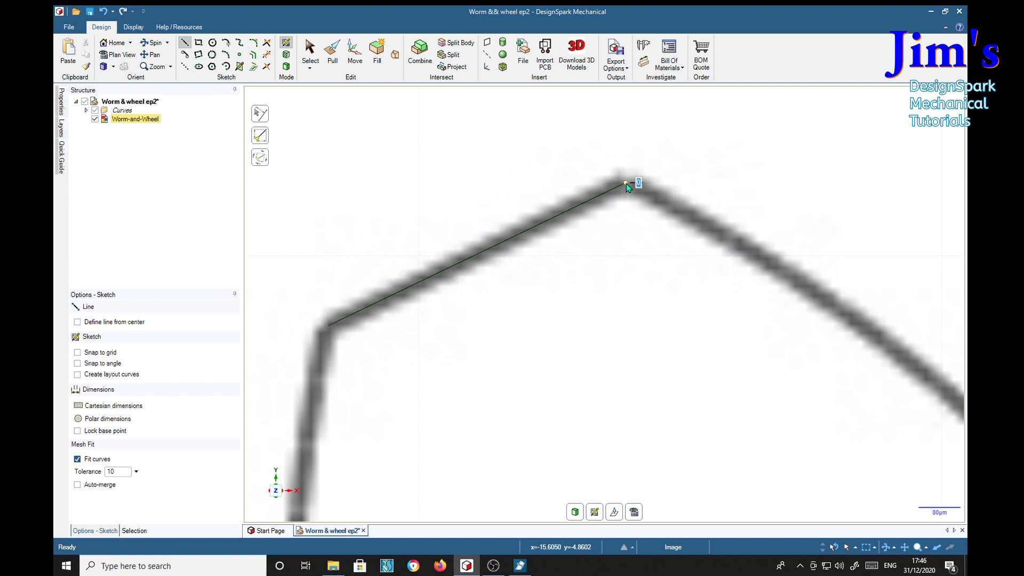
pyautogui.press('Escape')
pyautogui.scroll(-1, 614, 430)
pyautogui.scroll(-3, 613, 429)
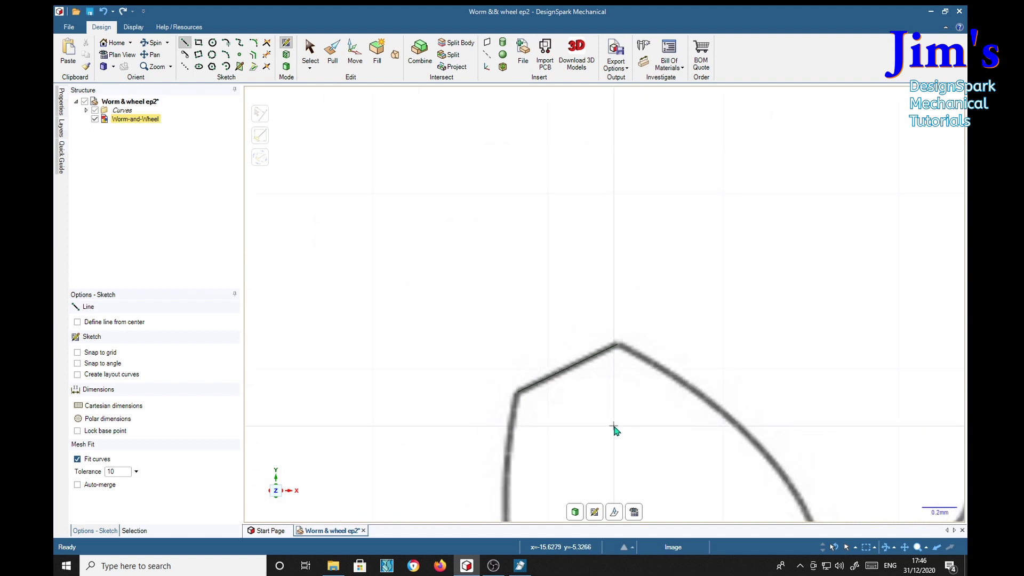
# Draw a centre line about 5.5 mm long from the midpoint of the tooth's flat tip, perpendicular to it, to the wheel's centre.
pyautogui.scroll(-1, 485, 213)
pyautogui.scroll(-3, 485, 233)
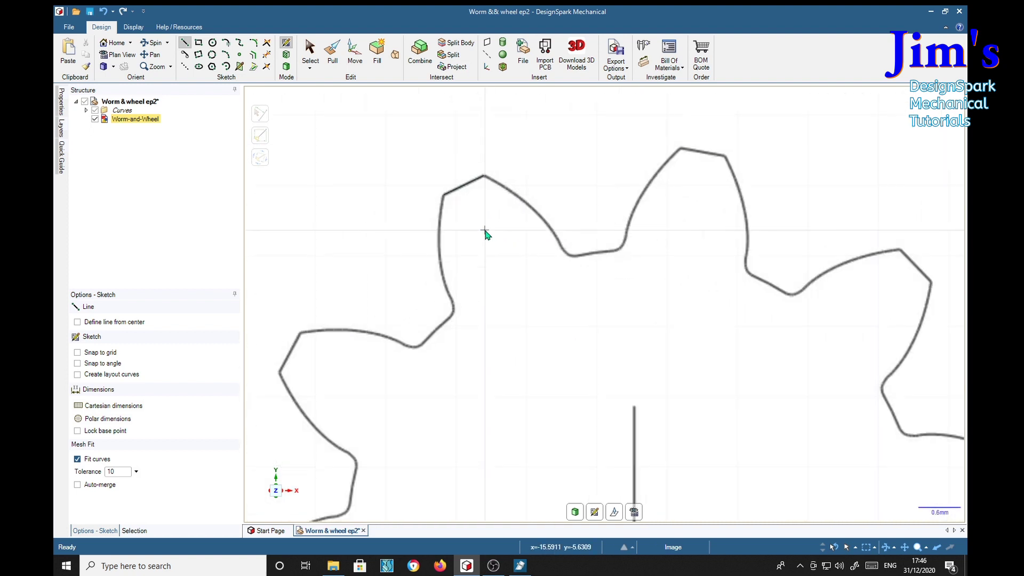
pyautogui.scroll(1, 476, 259)
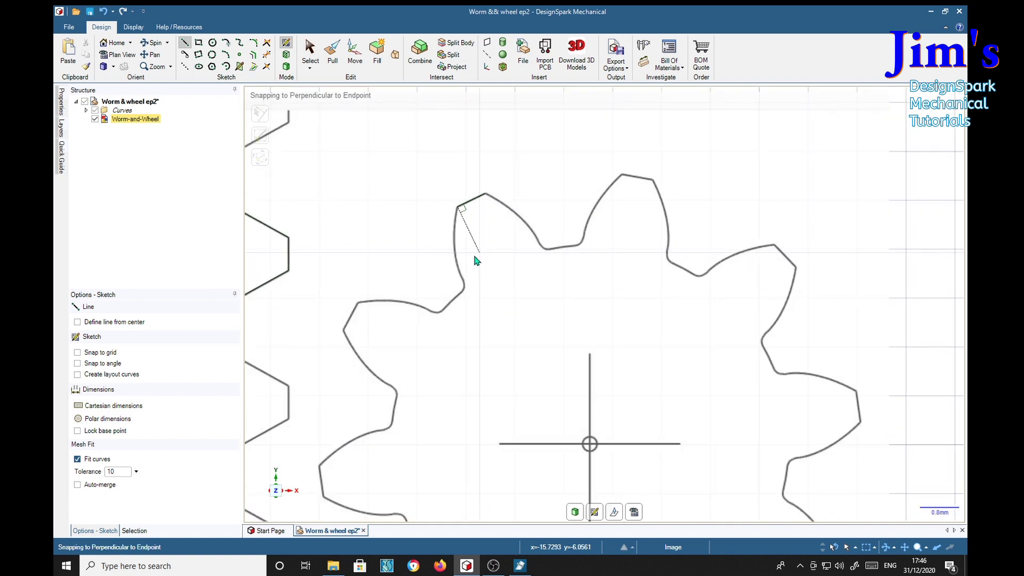
pyautogui.scroll(1, 551, 386)
pyautogui.scroll(3, 551, 385)
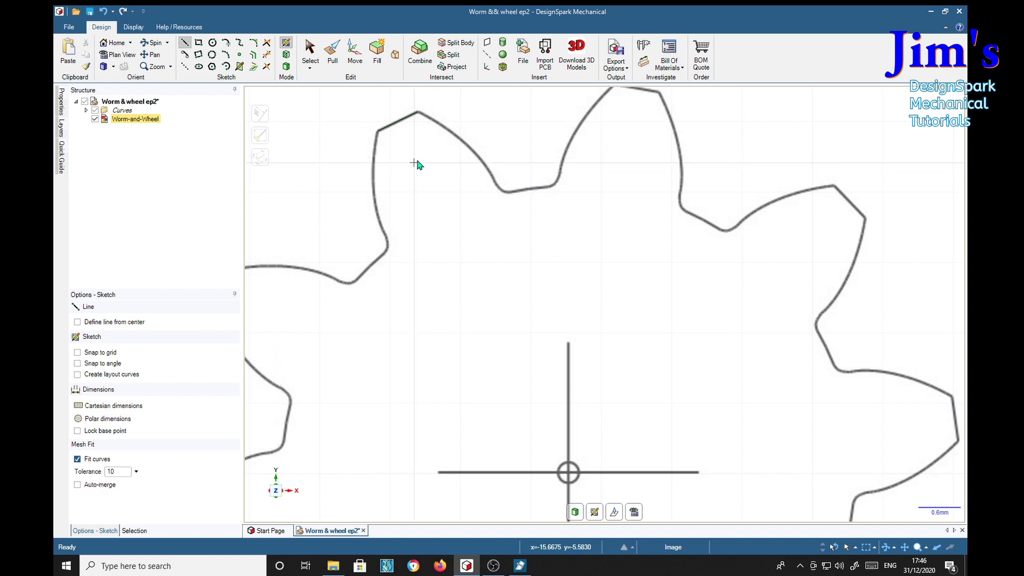
pyautogui.click(398, 122)
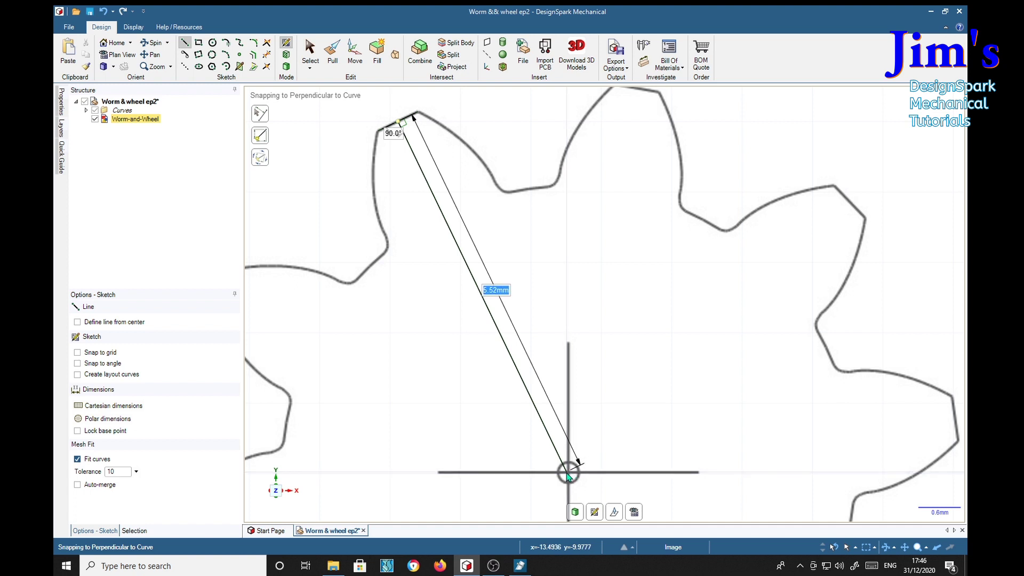
pyautogui.click(568, 475)
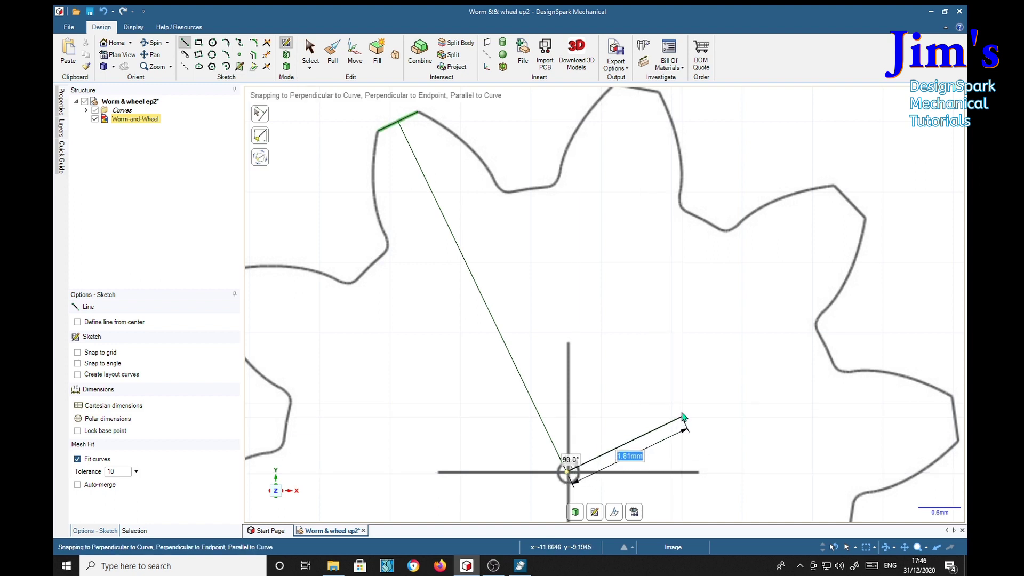
pyautogui.press('Escape')
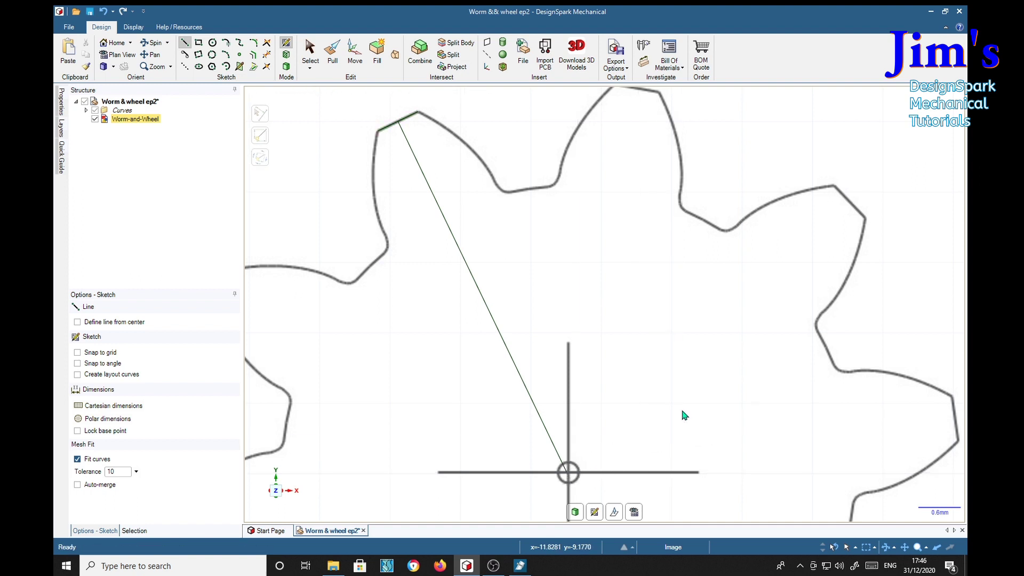
# Set the tooth's centre line as the mirror line and check it with the Worm-and-Wheel image hidden, displaying the image again.
pyautogui.rightClick(472, 273)
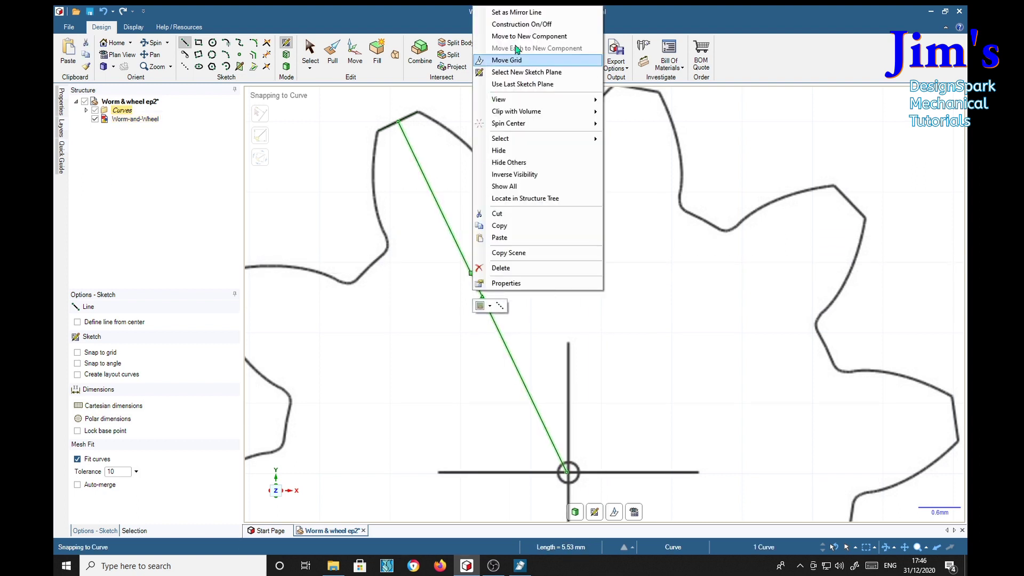
pyautogui.click(531, 16)
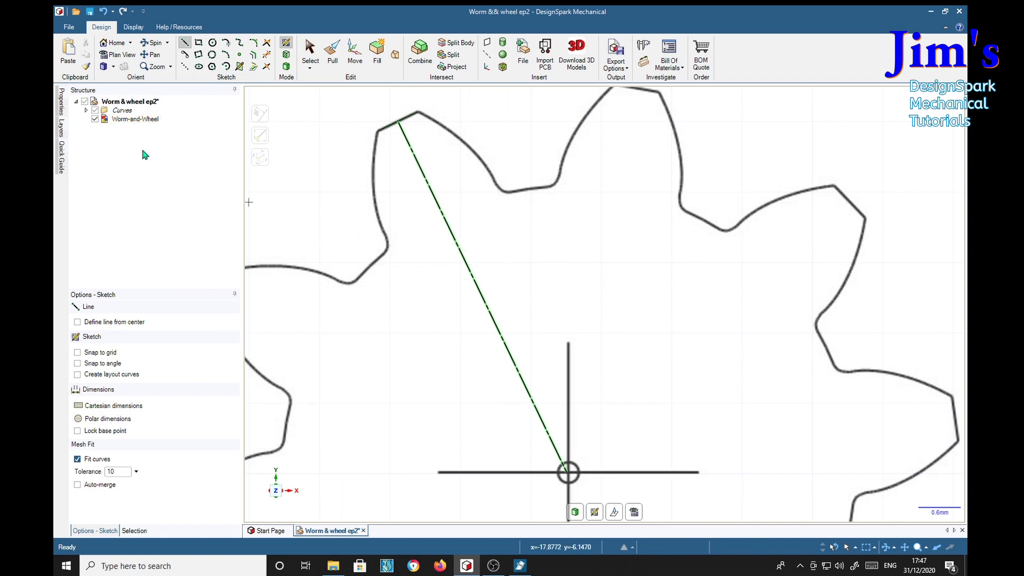
pyautogui.click(95, 119)
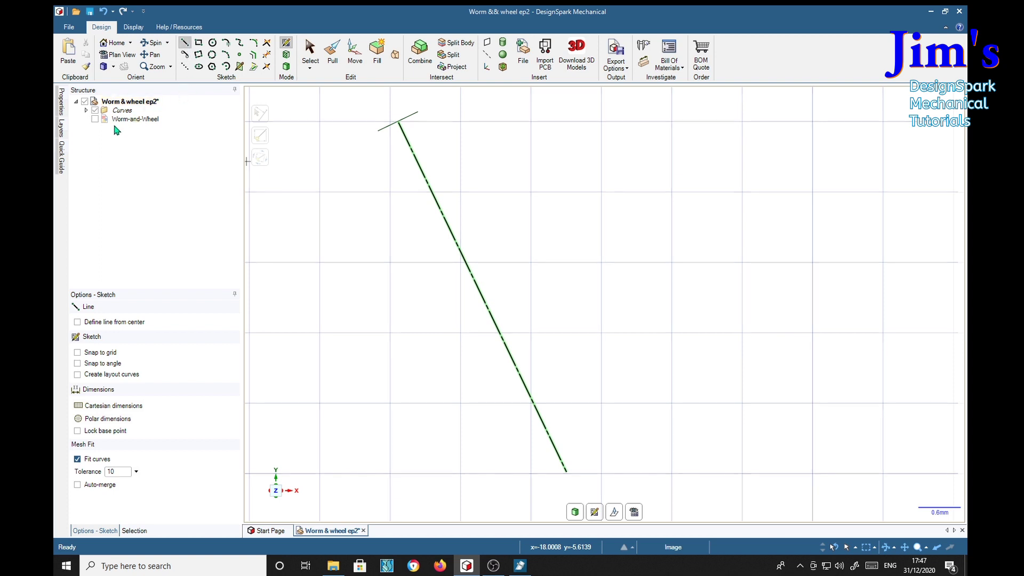
pyautogui.click(95, 120)
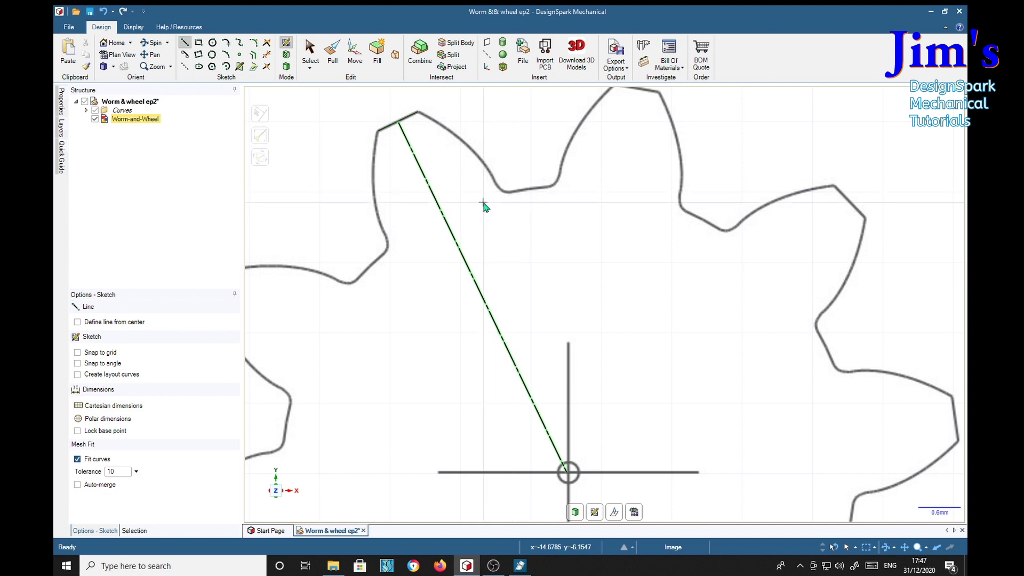
# Draw a straight chord across the rounded root corner at the lower end of the tooth's right flank.
pyautogui.scroll(-2, 505, 182)
pyautogui.scroll(10, 506, 183)
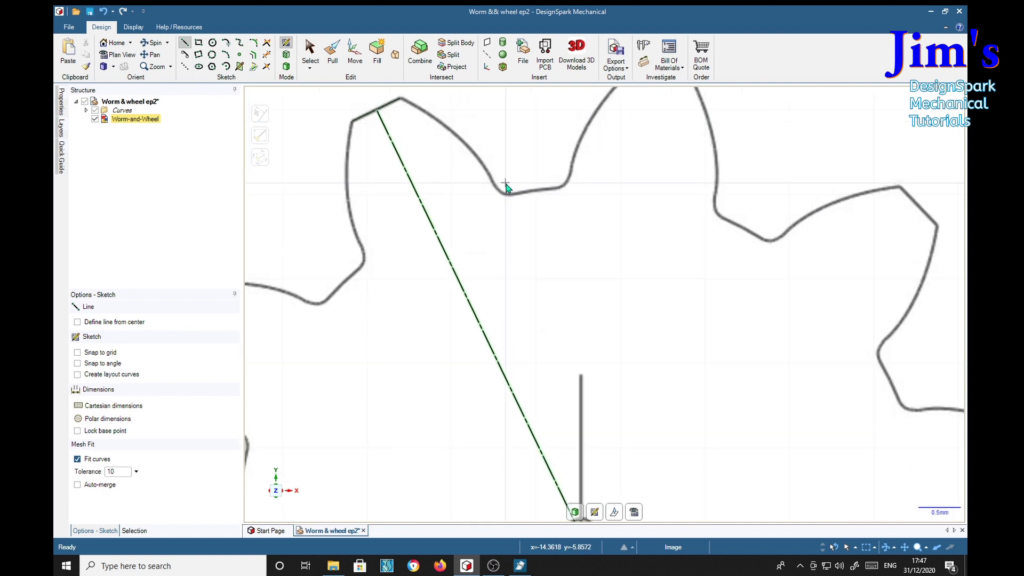
pyautogui.scroll(4, 510, 189)
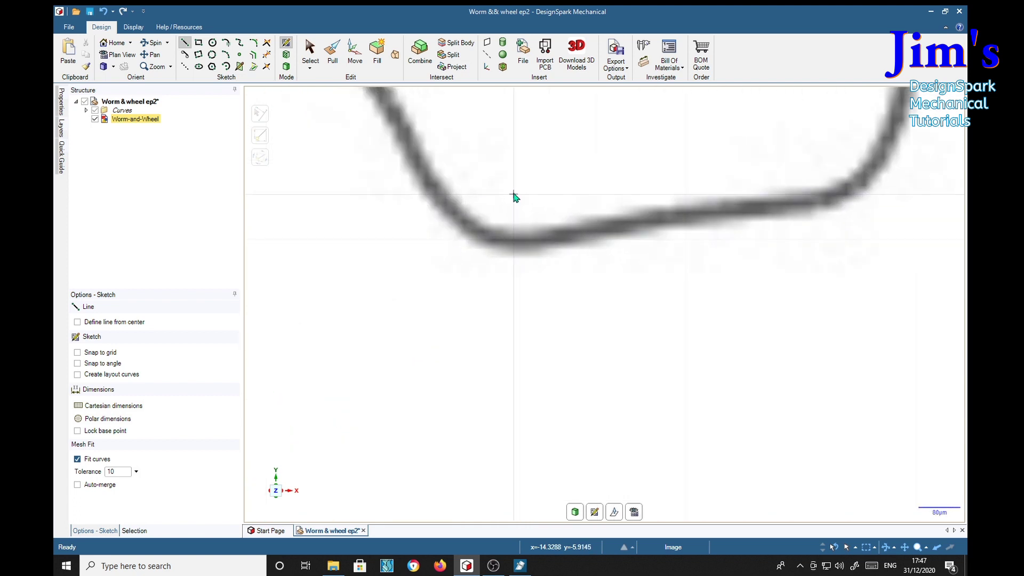
pyautogui.scroll(1, 512, 273)
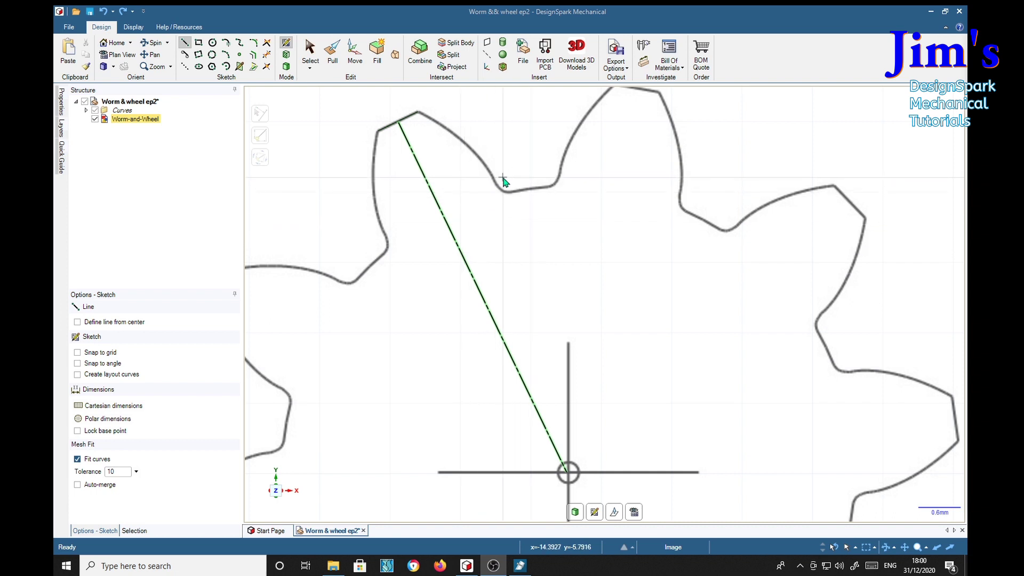
pyautogui.scroll(8, 503, 180)
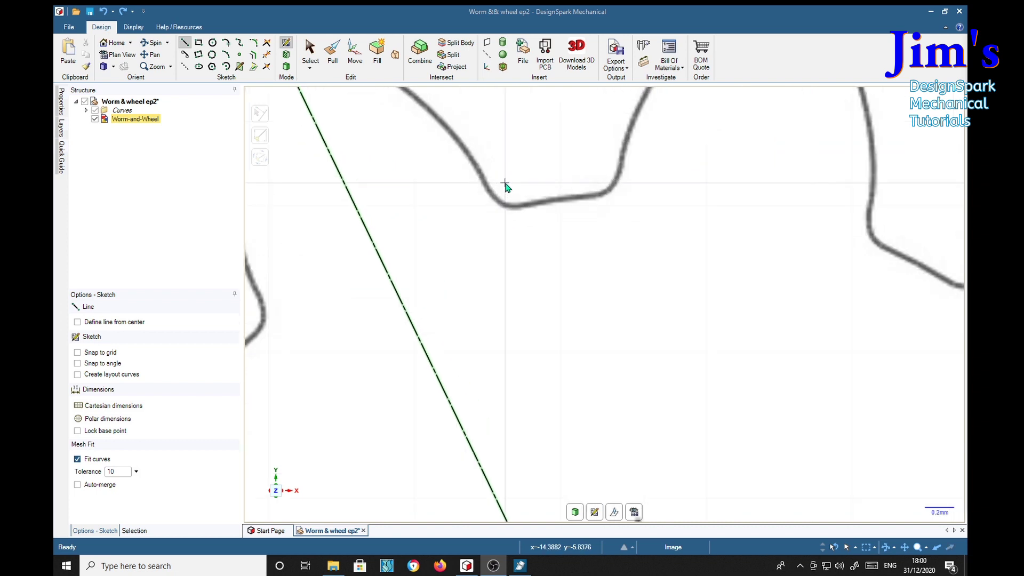
pyautogui.scroll(3, 514, 181)
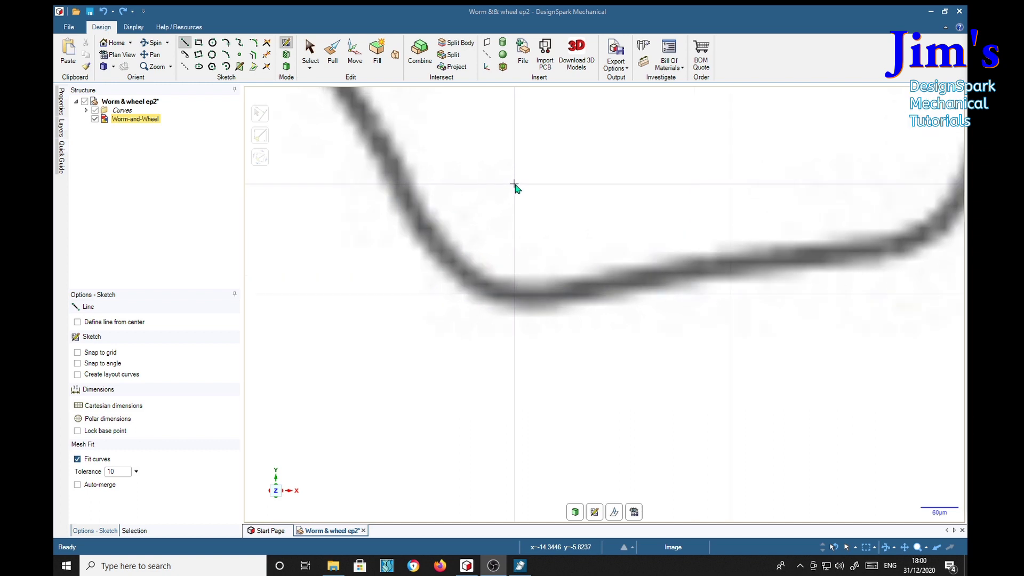
pyautogui.moveTo(516, 184)
pyautogui.keyDown('shift'); pyautogui.mouseDown(button='middle')
pyautogui.moveTo(586, 254)
pyautogui.moveTo(588, 270)
pyautogui.mouseUp(button='middle'); pyautogui.keyUp('shift')
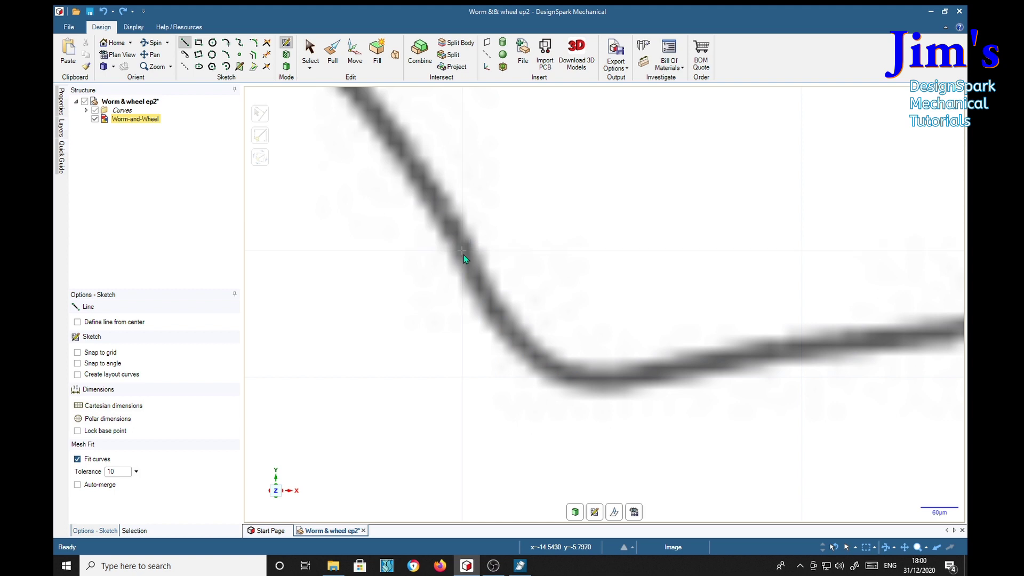
pyautogui.click(497, 309)
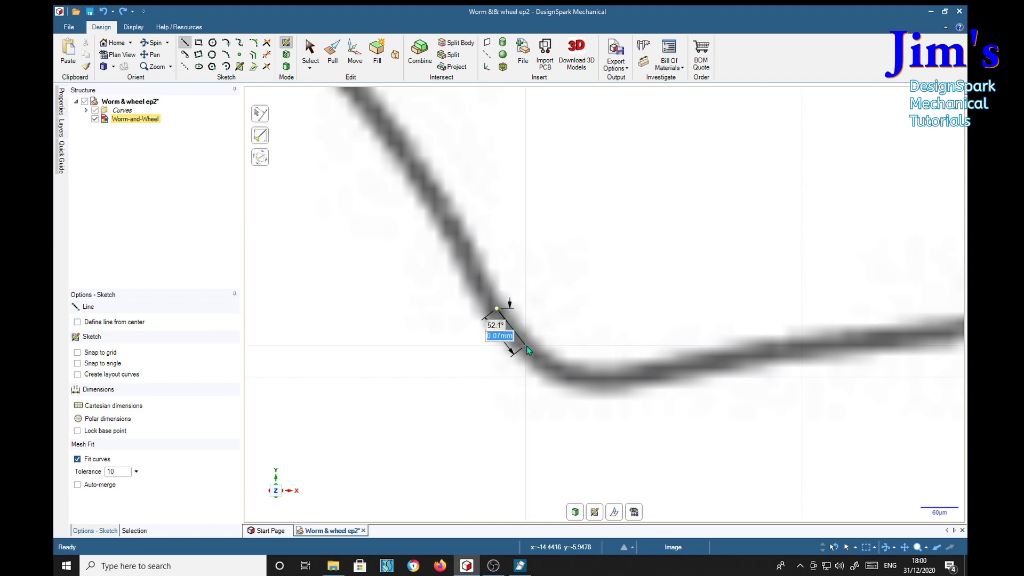
pyautogui.click(624, 374)
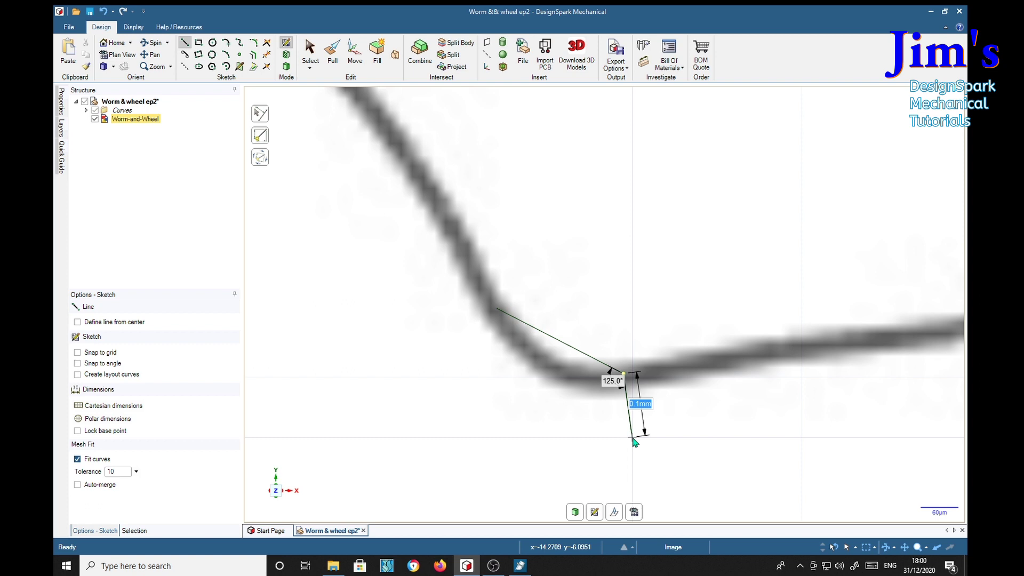
pyautogui.press('Escape')
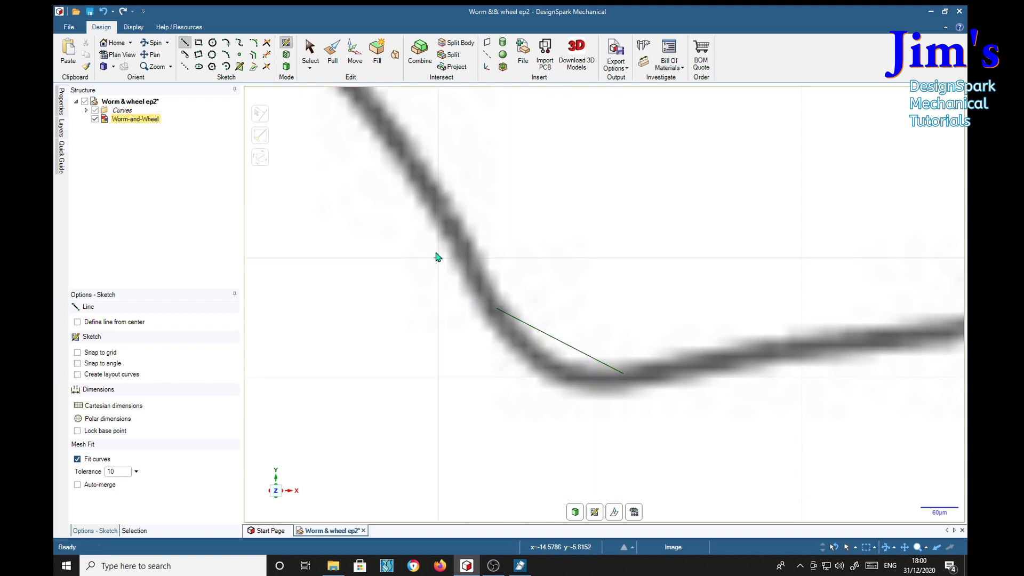
# Trace the rounded root corner with a three-point arc of about 0.18 mm radius between the chord's ends, and trim away the chord.
pyautogui.click(225, 53)
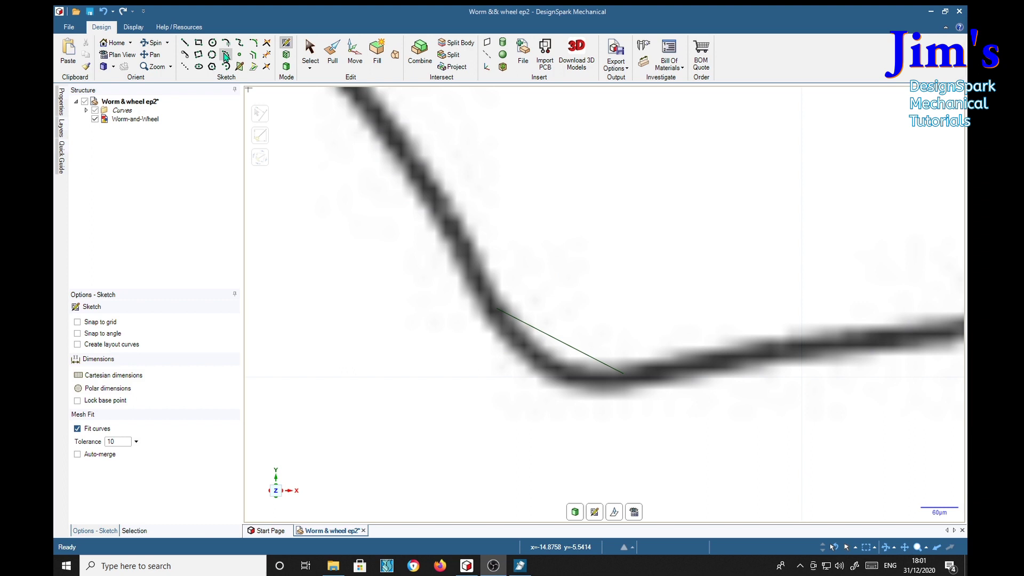
pyautogui.click(499, 310)
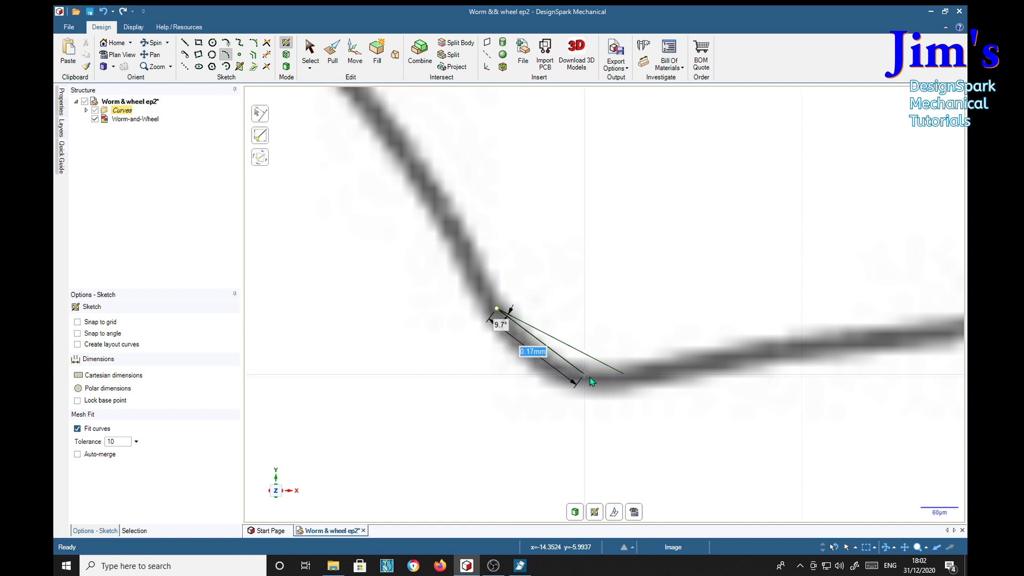
pyautogui.click(624, 375)
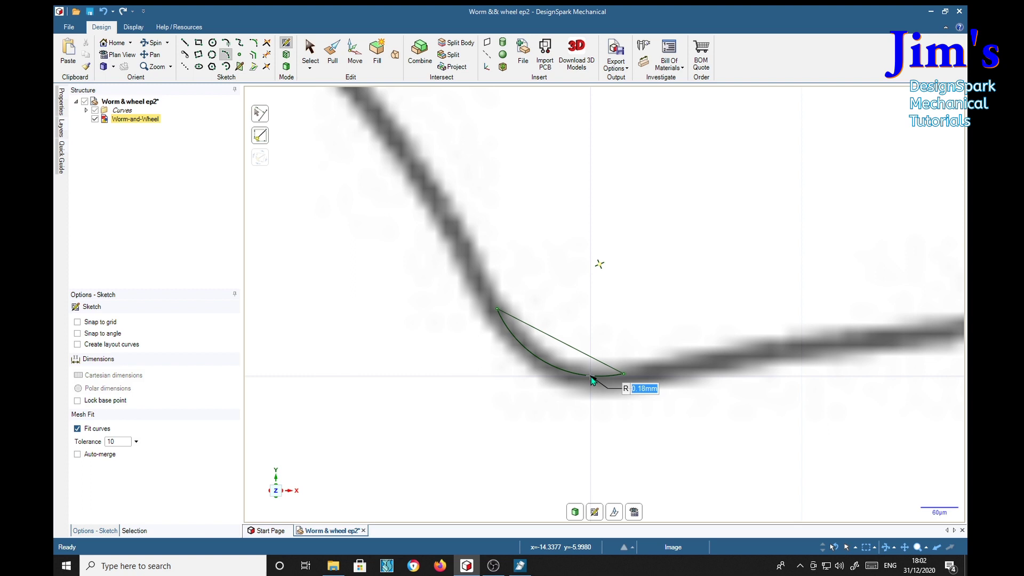
pyautogui.click(592, 379)
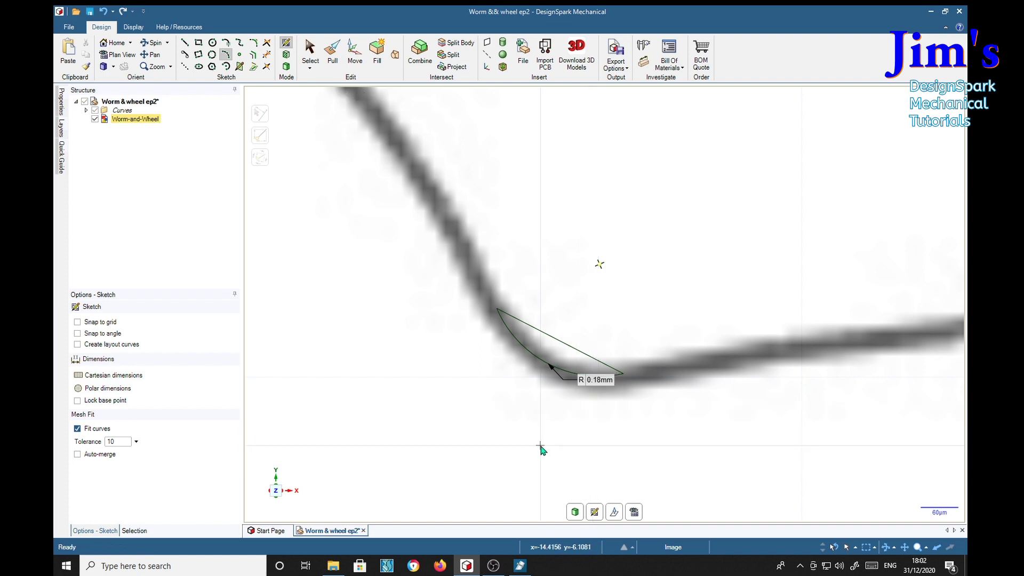
pyautogui.click(267, 56)
pyautogui.click(567, 349)
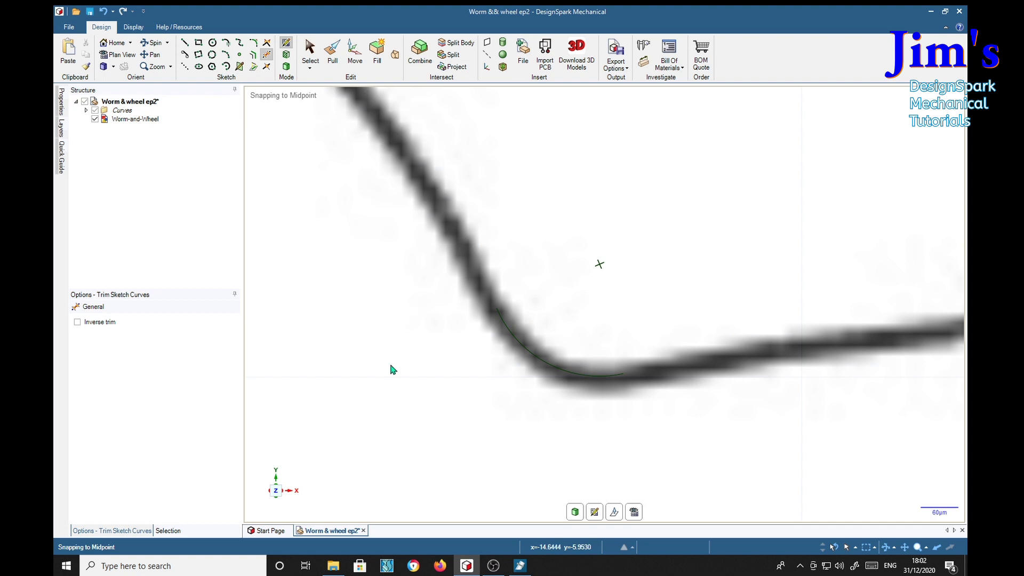
# Check the root arc and its mirrored copy with the Worm-and-Wheel image hidden, and display the image again.
pyautogui.scroll(-3, 328, 350)
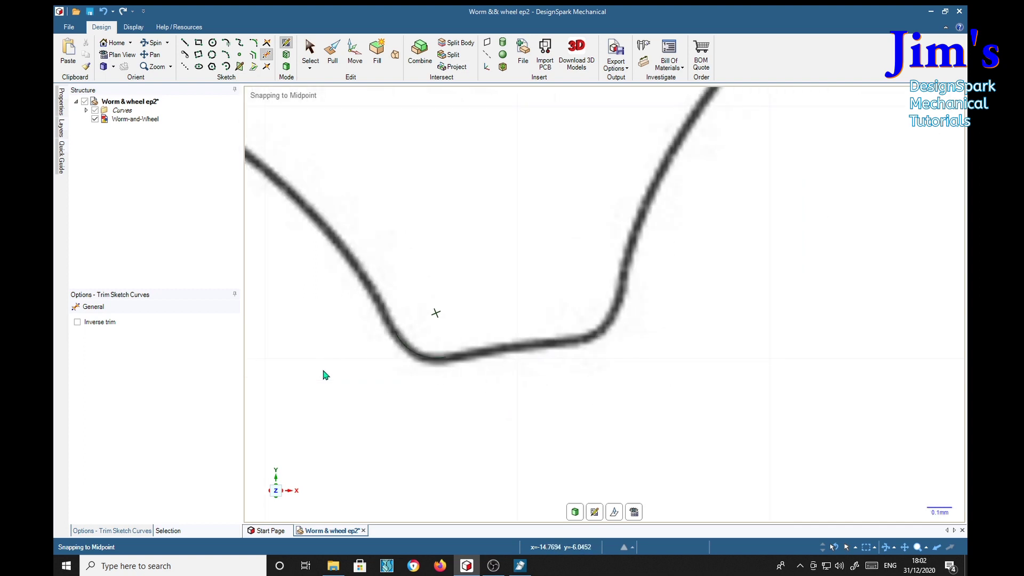
pyautogui.scroll(-3, 633, 405)
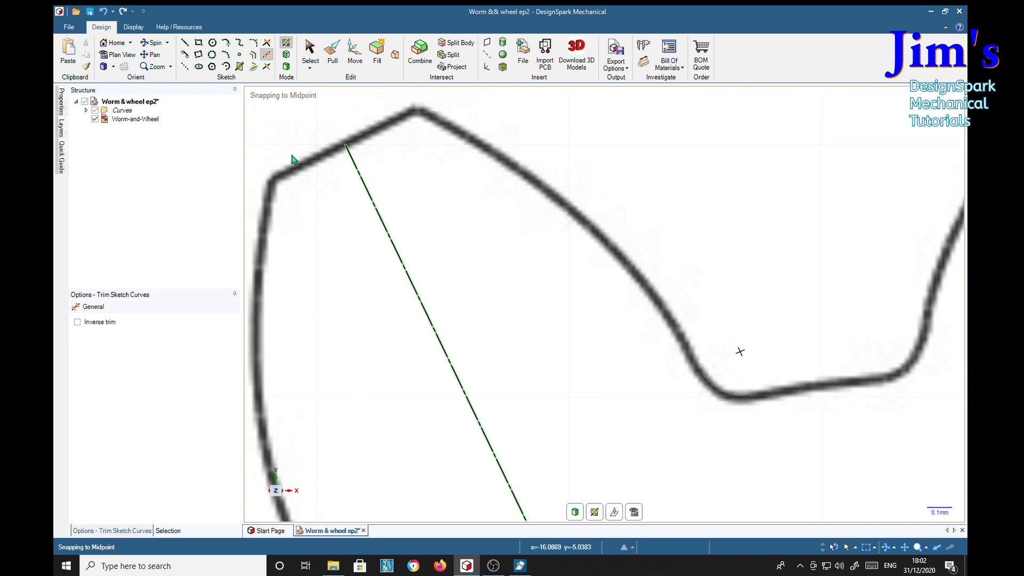
pyautogui.click(96, 119)
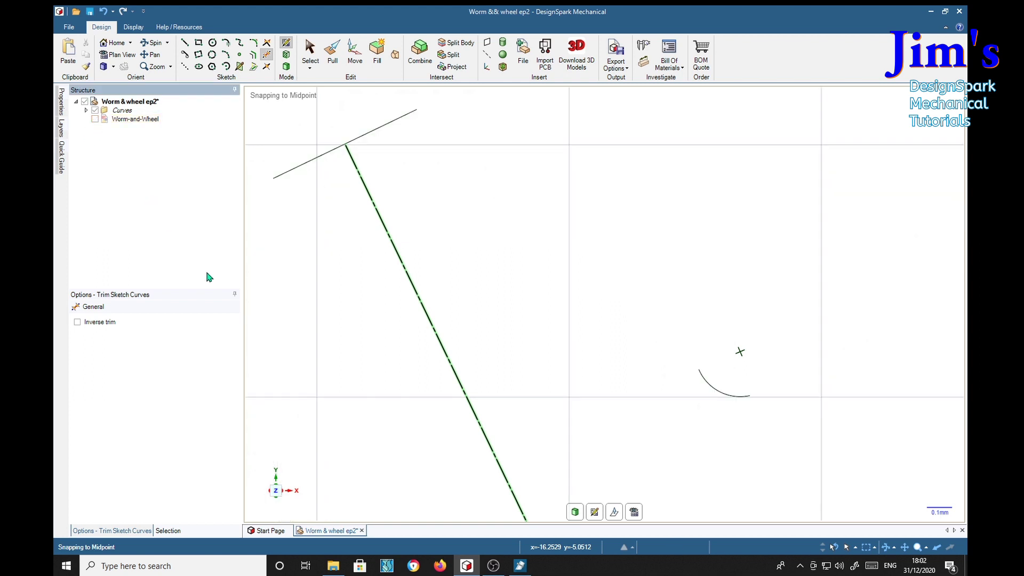
pyautogui.scroll(-1, 660, 447)
pyautogui.scroll(-2, 606, 327)
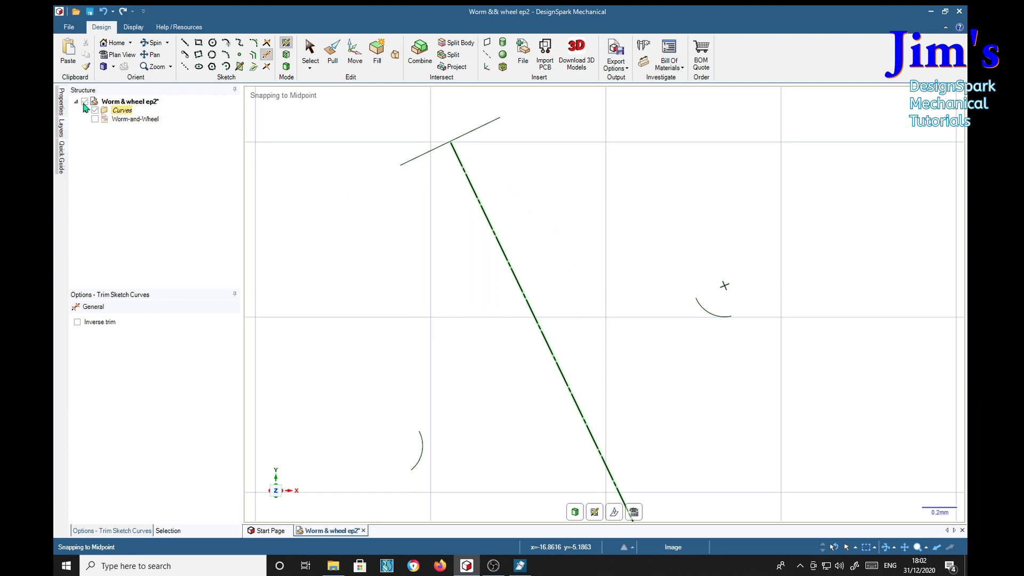
pyautogui.click(95, 119)
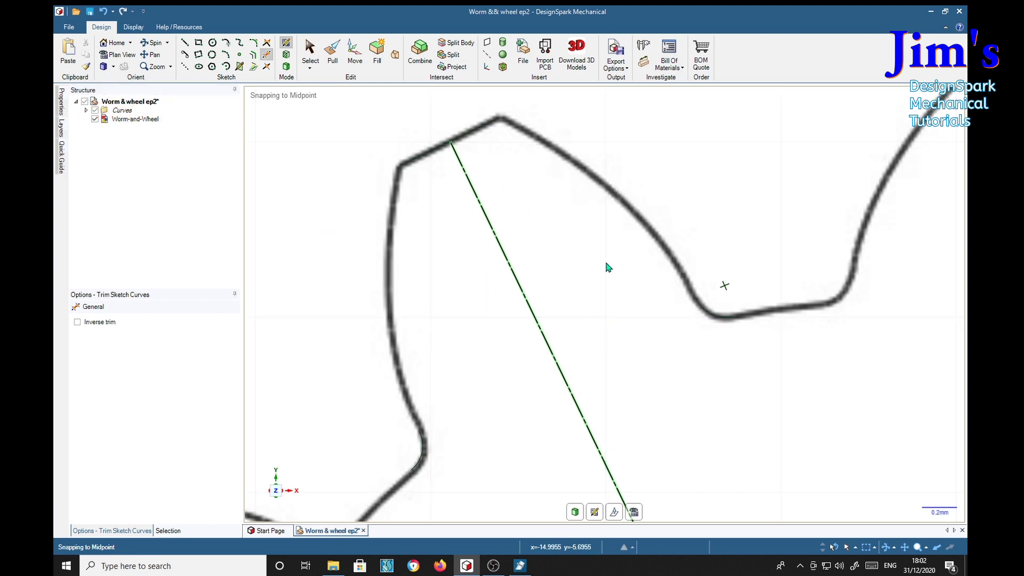
# Trace the tooth's right flank with a six-point spline from the tip's right corner to the upper end of the root arc.
pyautogui.scroll(2, 558, 318)
pyautogui.scroll(-1, 557, 319)
pyautogui.scroll(1, 558, 318)
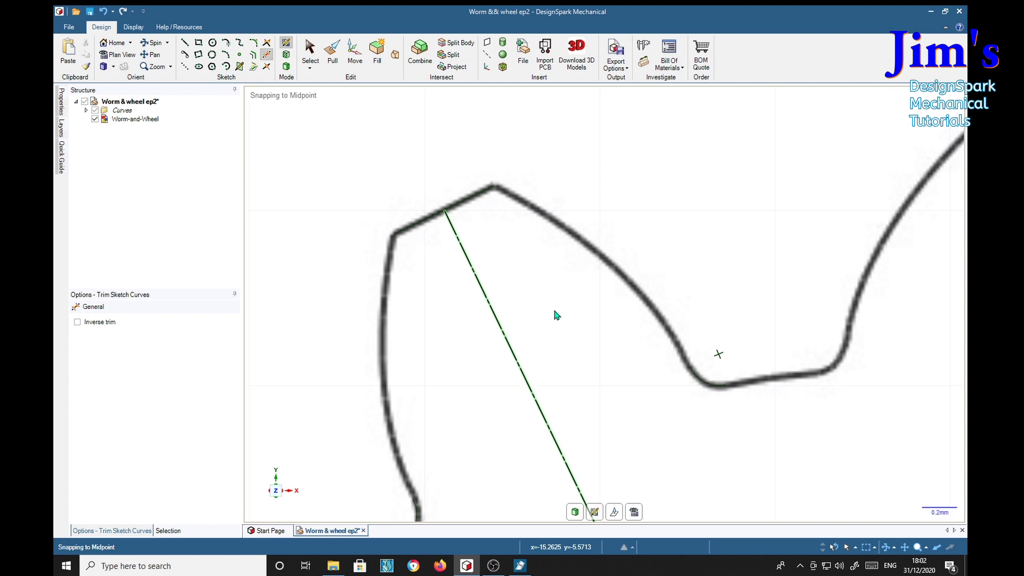
pyautogui.scroll(2, 552, 270)
pyautogui.scroll(1, 551, 269)
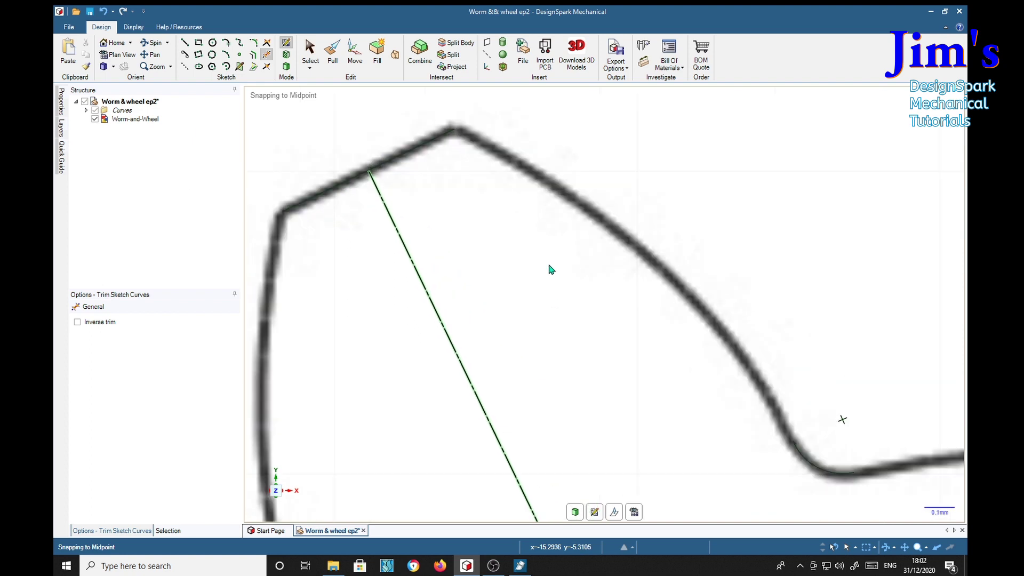
pyautogui.click(240, 44)
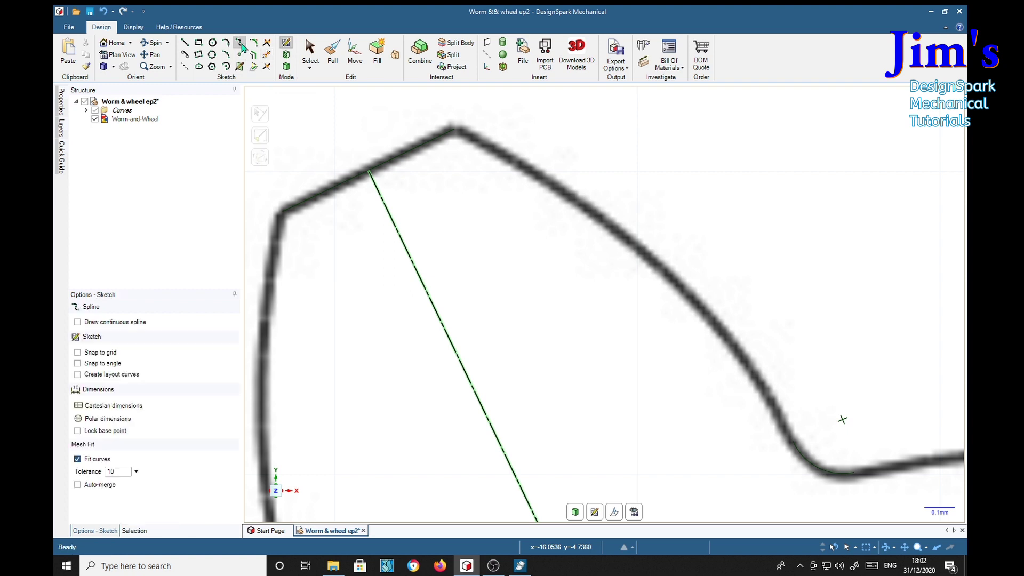
pyautogui.click(454, 130)
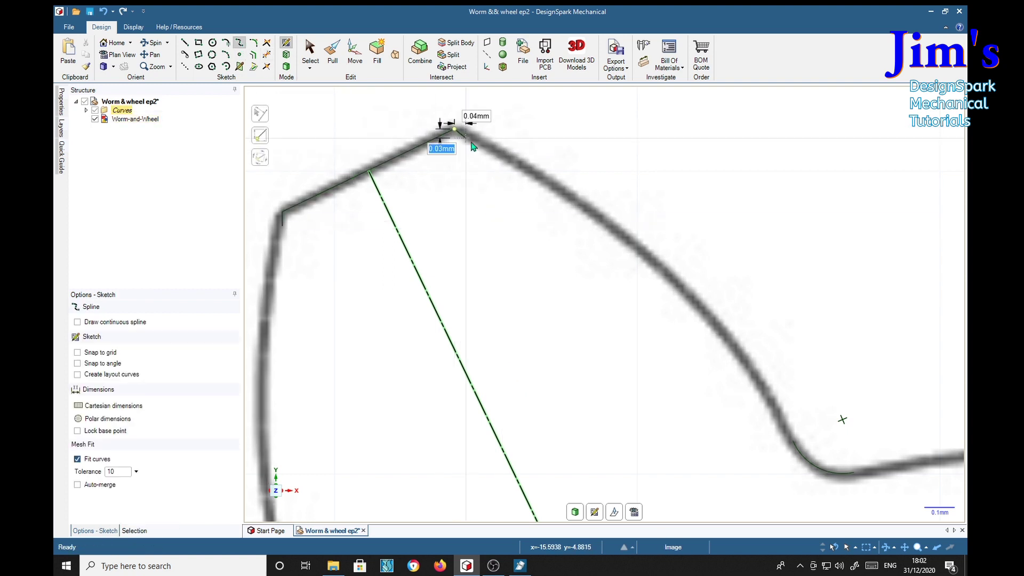
pyautogui.click(529, 170)
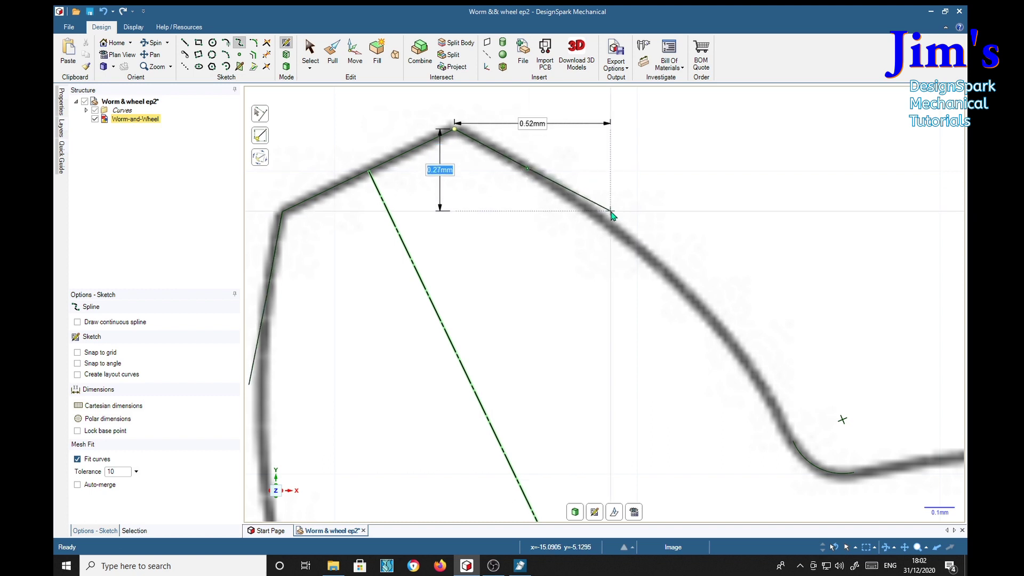
pyautogui.click(628, 238)
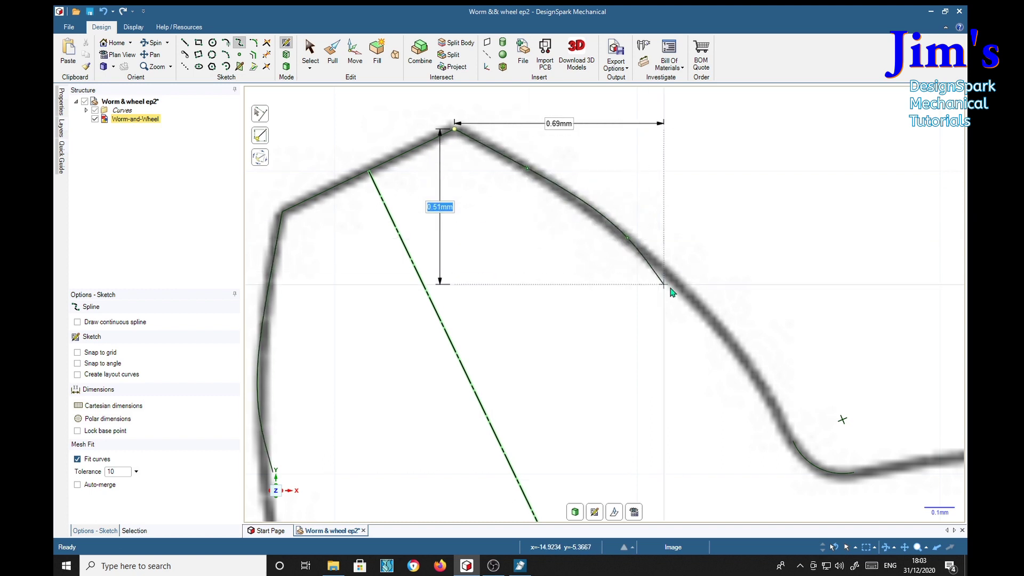
pyautogui.click(706, 312)
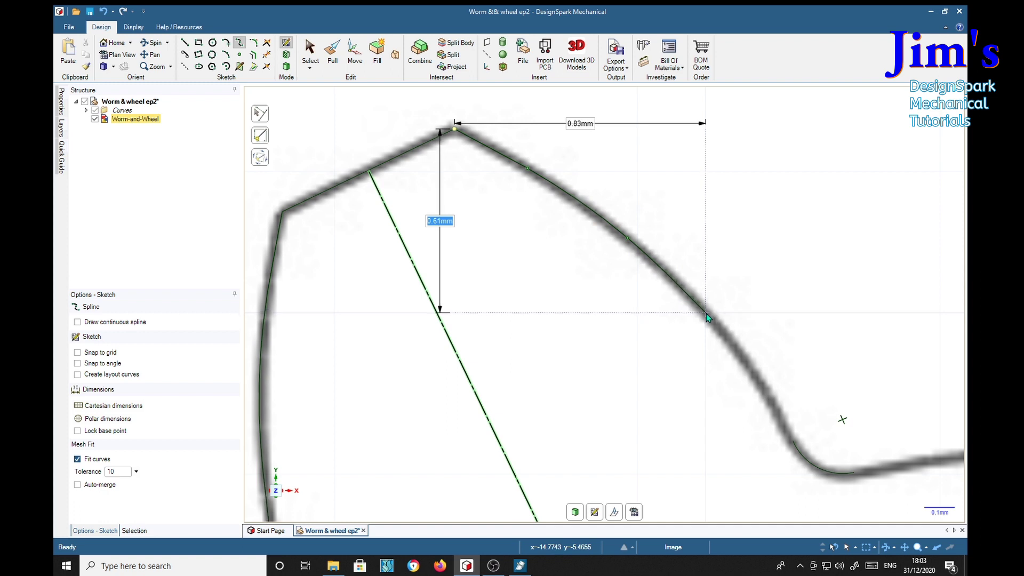
pyautogui.click(764, 390)
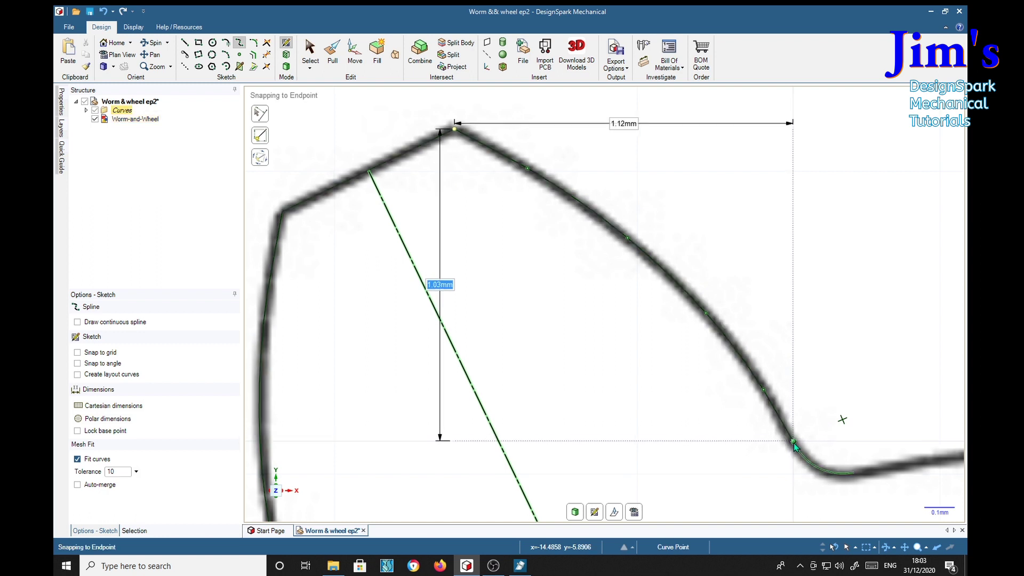
pyautogui.click(793, 442)
pyautogui.press('Escape')
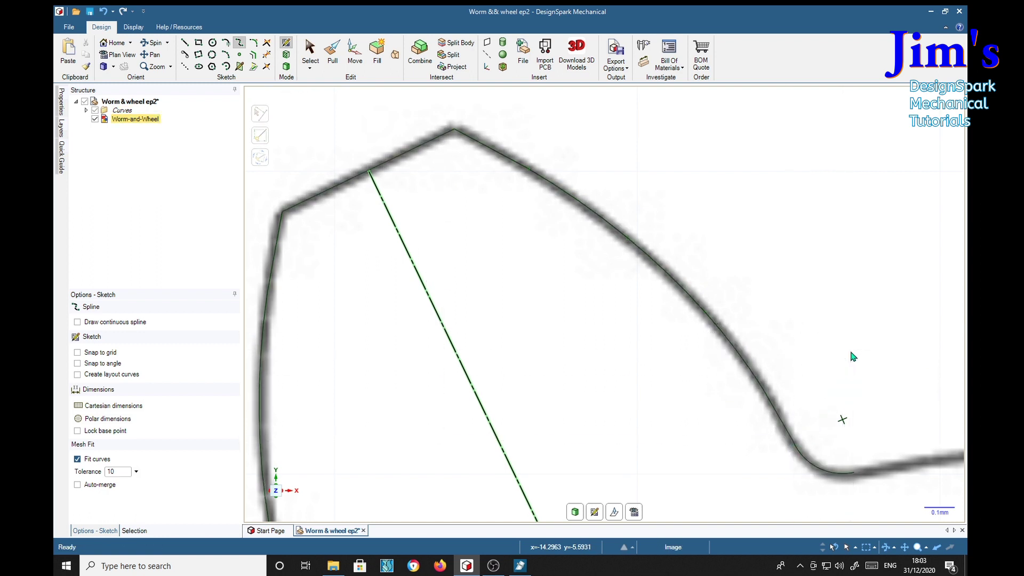
# Check the traced flank and its mirrored copy with the Worm-and-Wheel image hidden, and display the image again.
pyautogui.click(95, 119)
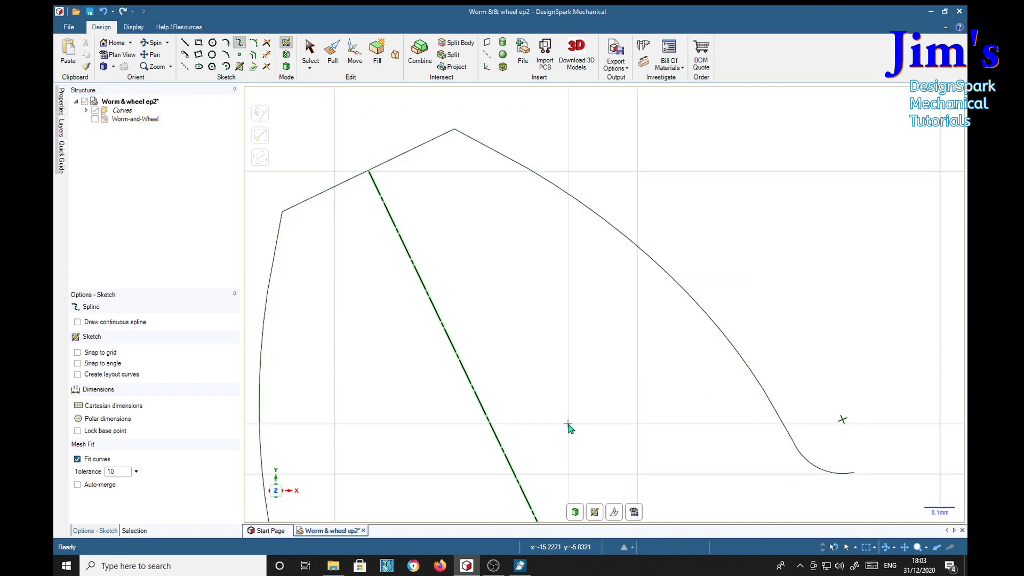
pyautogui.scroll(-4, 569, 427)
pyautogui.keyDown('shift'); pyautogui.moveTo(572, 425); pyautogui.dragTo(601, 318, button='middle'); pyautogui.keyUp('shift')
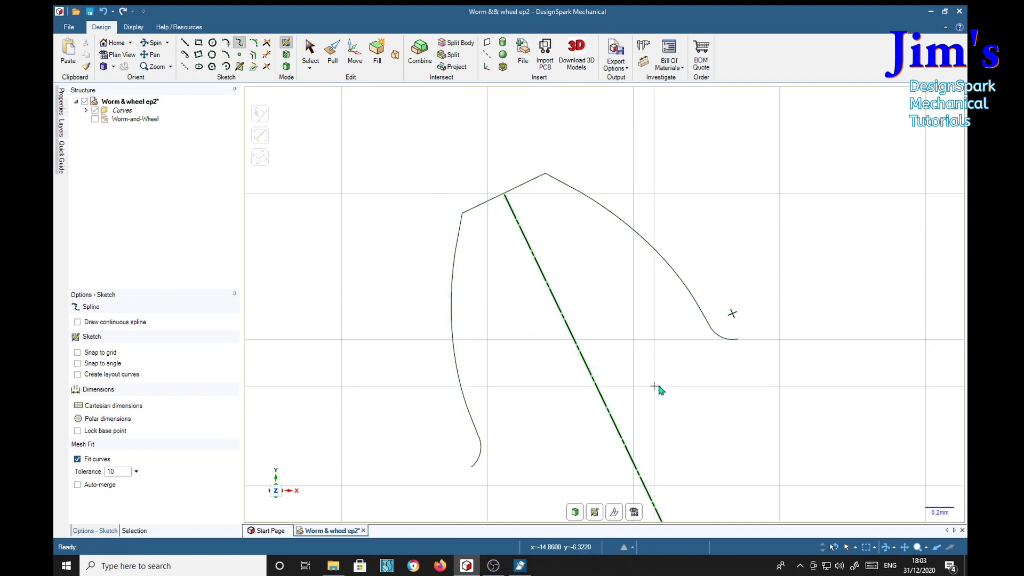
pyautogui.scroll(-3, 664, 427)
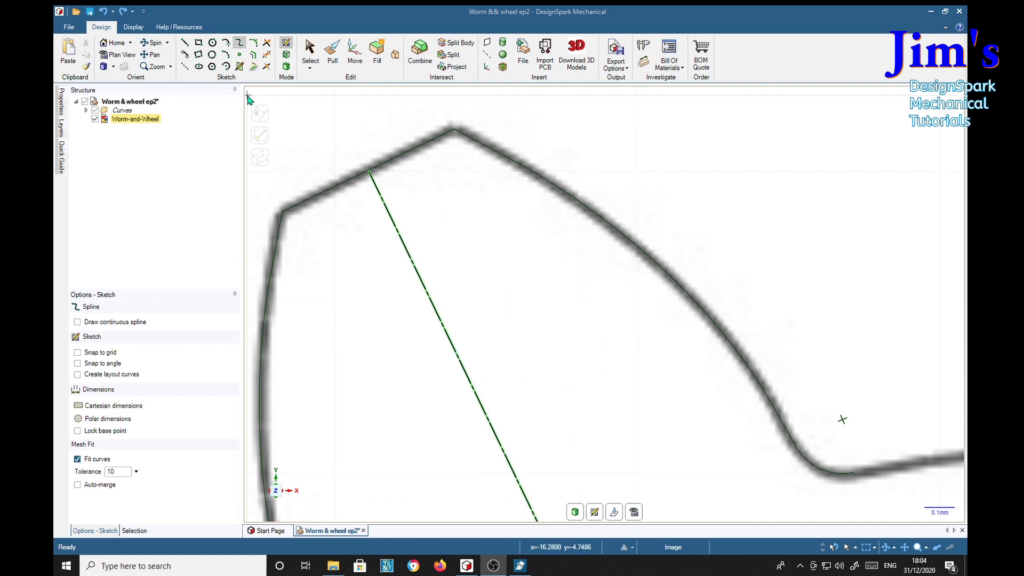
pyautogui.click(96, 120)
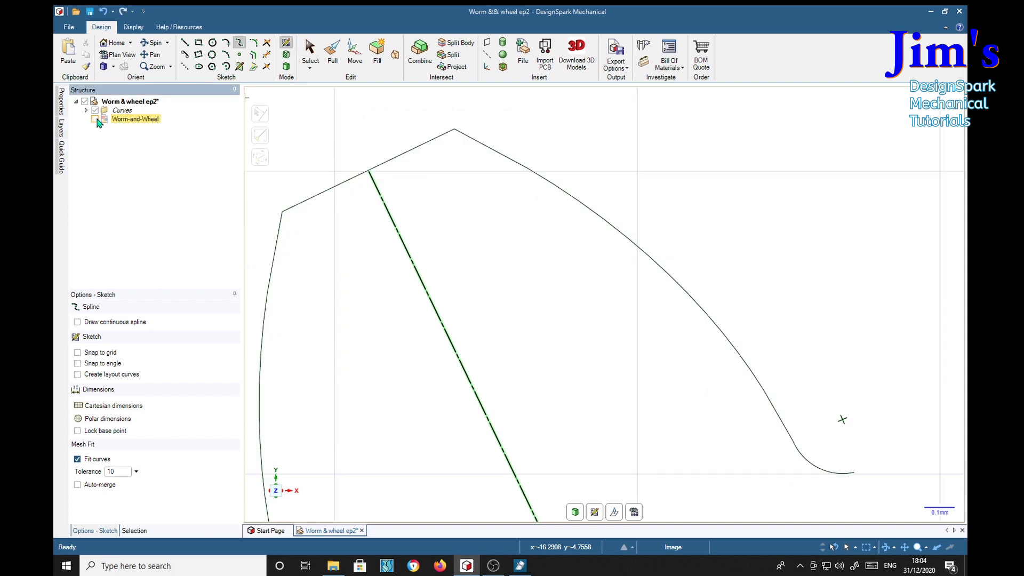
pyautogui.click(96, 119)
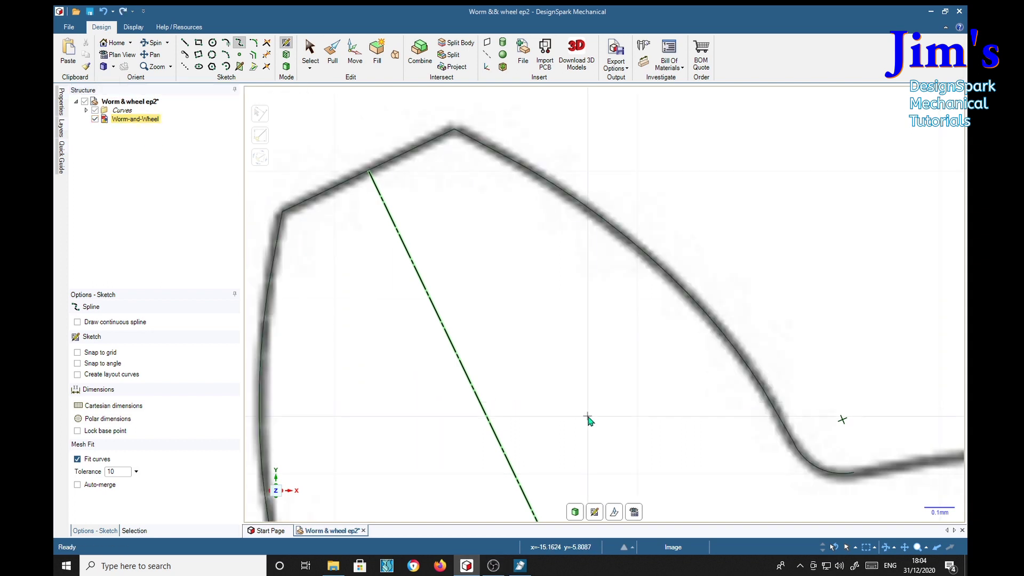
# Draw the wheel's root circle from the wheel centre out to the lower end of the tooth's right root arc.
pyautogui.scroll(-8, 588, 421)
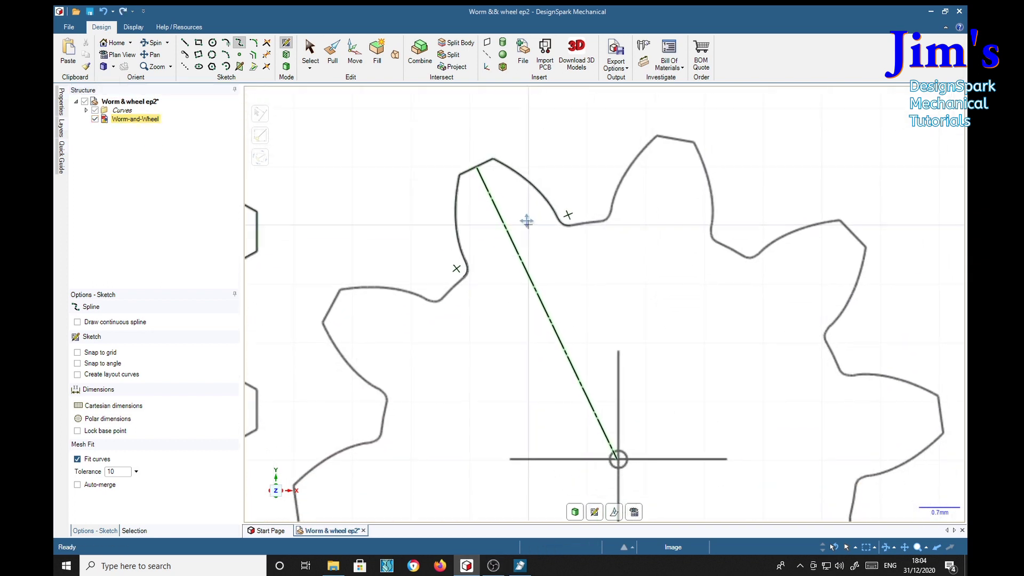
pyautogui.keyDown('shift'); pyautogui.moveTo(527, 222); pyautogui.dragTo(489, 181, button='middle'); pyautogui.keyUp('shift')
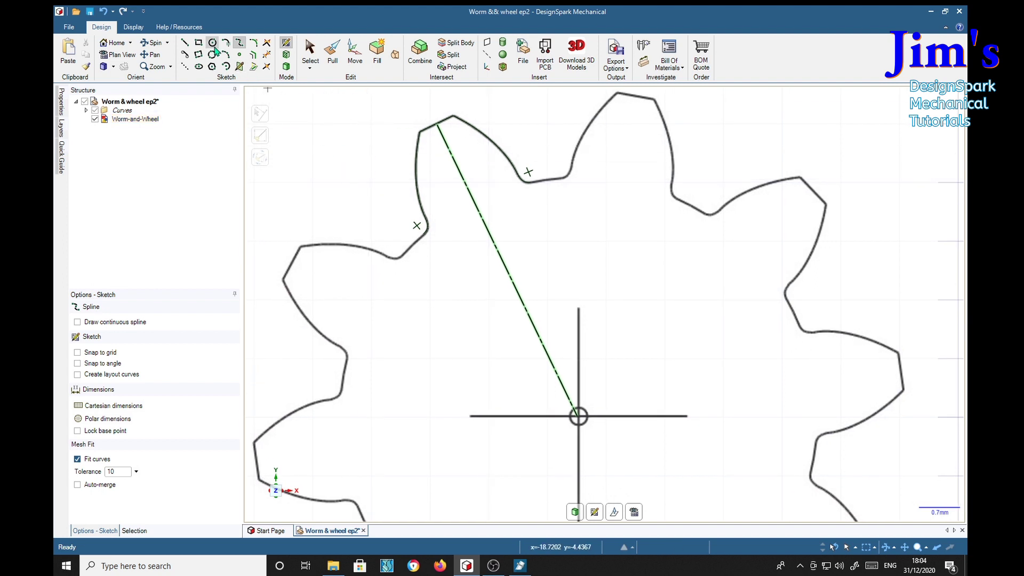
pyautogui.click(579, 416)
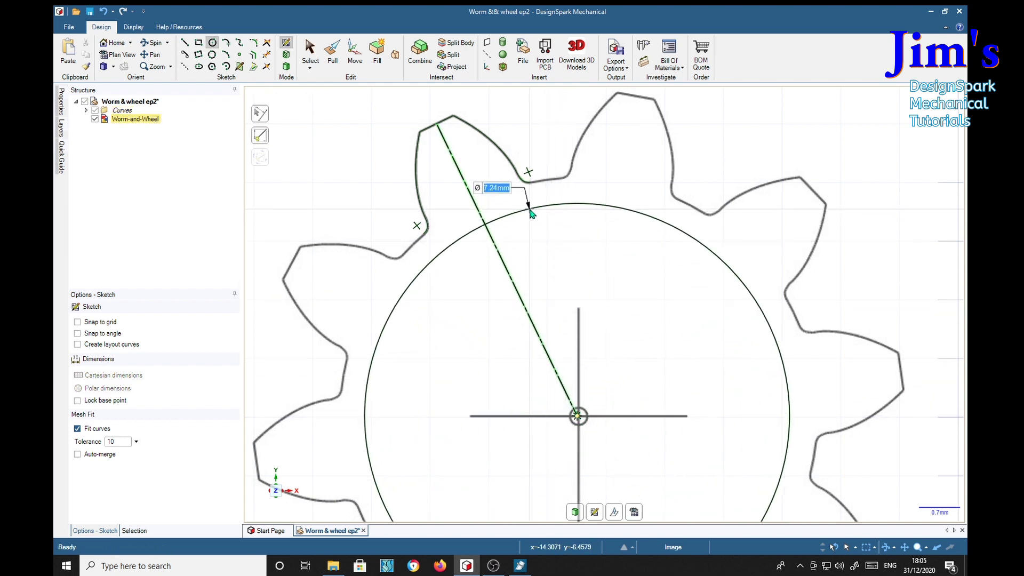
pyautogui.click(530, 183)
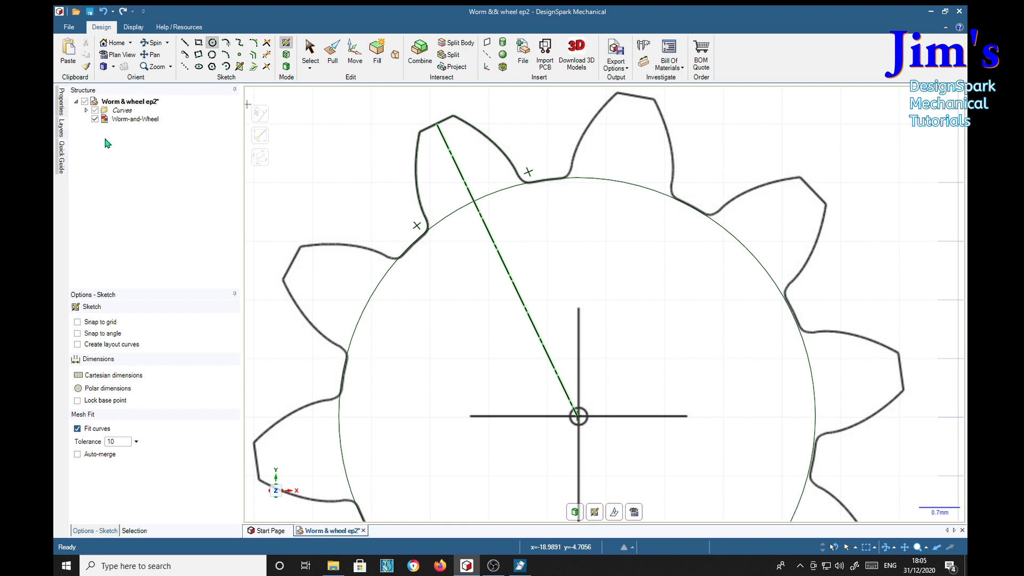
# Hide the Worm-and-Wheel image and delete the mirror line running from the tooth tip to the wheel centre.
pyautogui.click(95, 119)
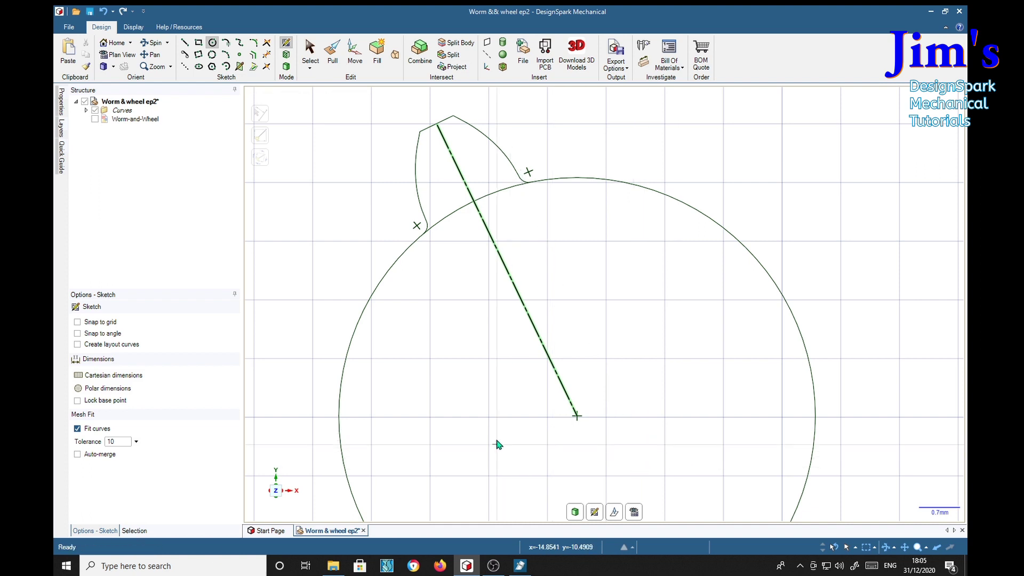
pyautogui.rightClick(525, 308)
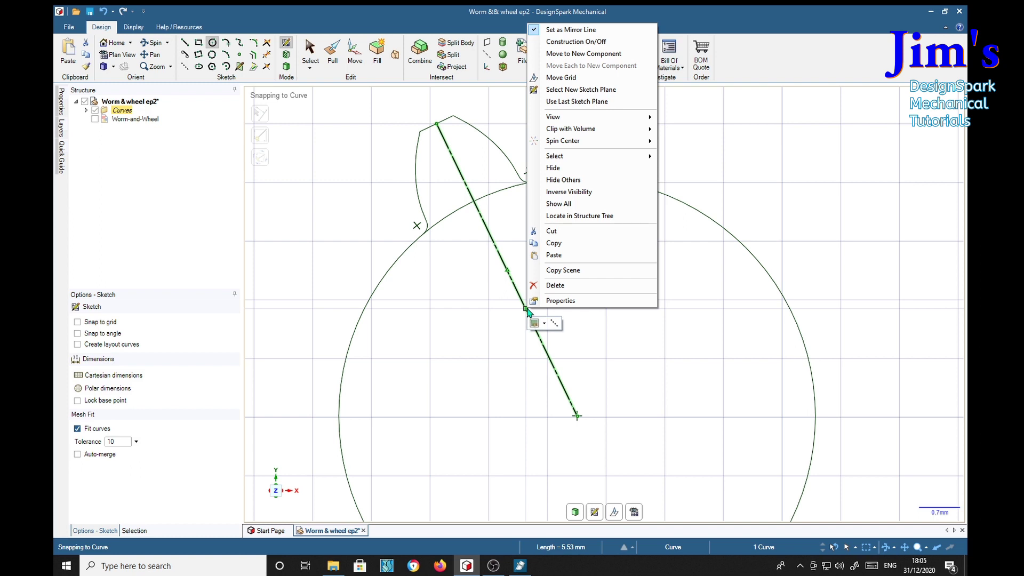
pyautogui.click(554, 286)
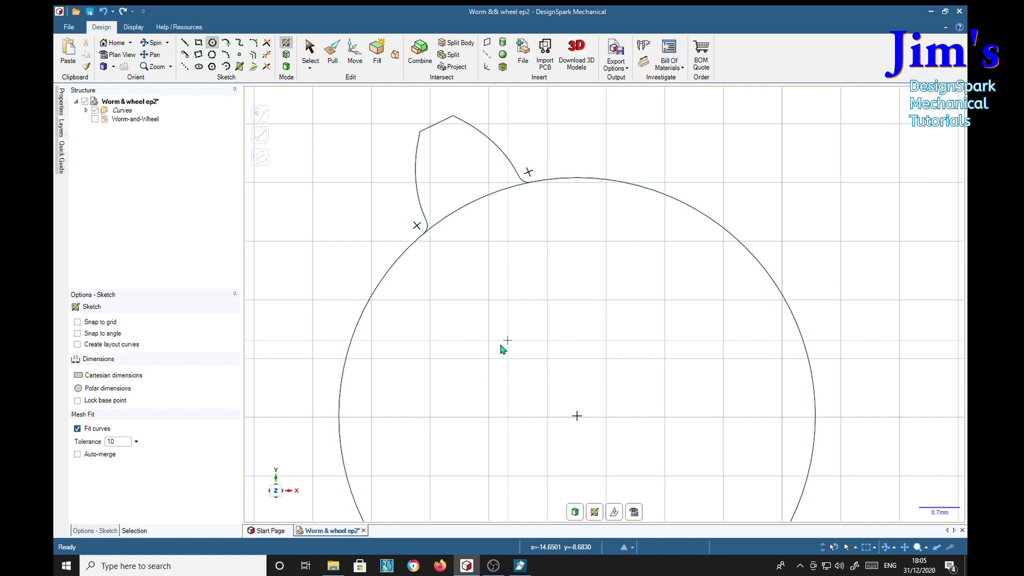
# Select all the tooth outline's curves for the Move tool and anchor the move handle at the root circle's centre.
pyautogui.click(355, 54)
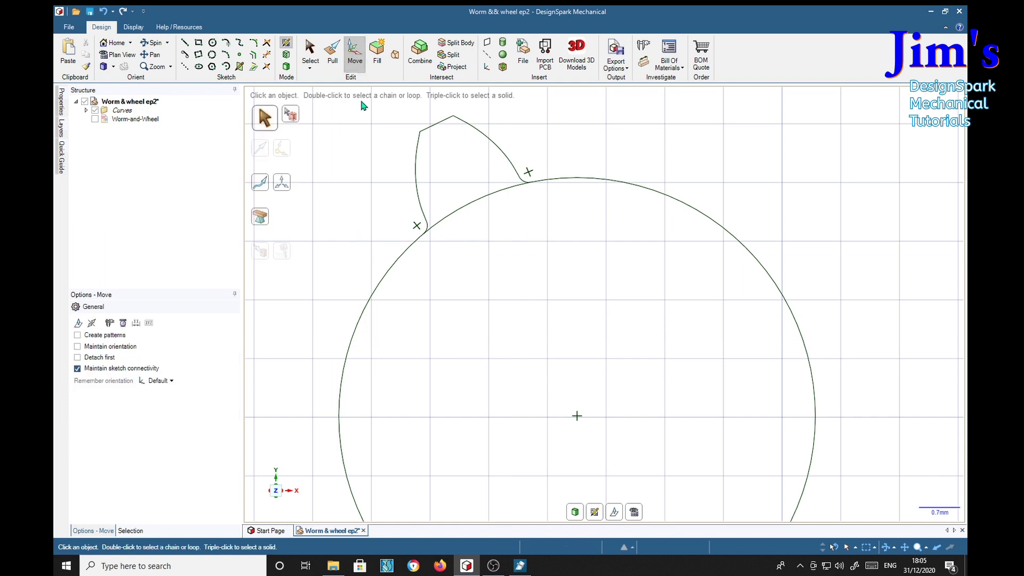
pyautogui.moveTo(385, 107)
pyautogui.mouseDown()
pyautogui.moveTo(448, 240)
pyautogui.moveTo(558, 283)
pyautogui.mouseUp()
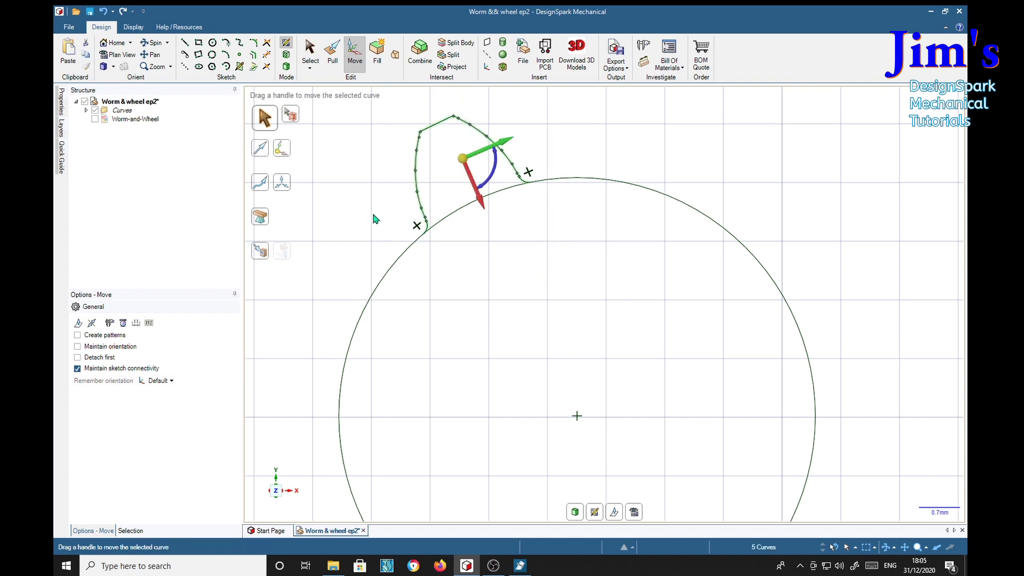
pyautogui.moveTo(463, 172); pyautogui.dragTo(512, 298)
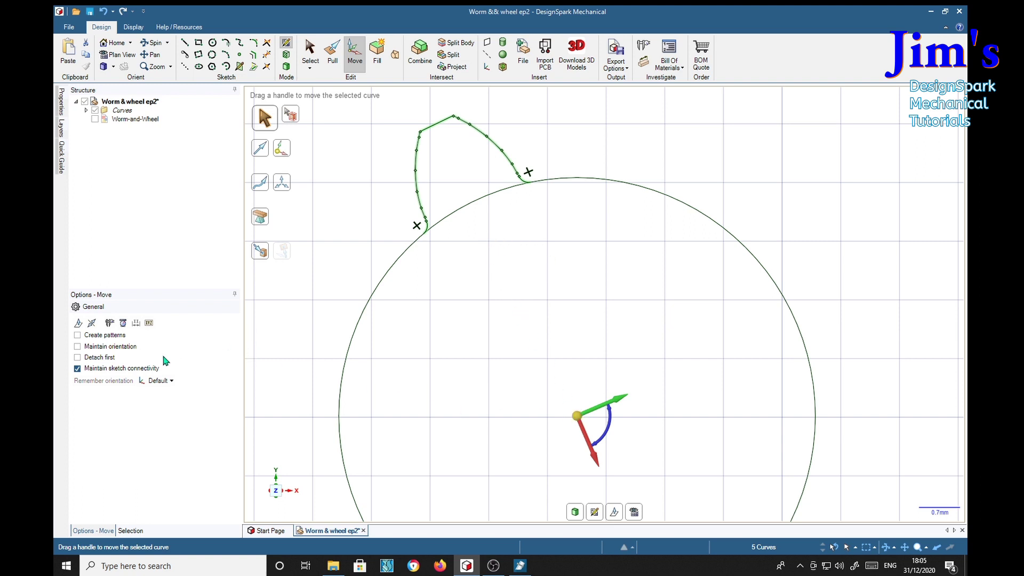
# Create a circular pattern of the tooth about the wheel centre with a count of 10.
pyautogui.click(79, 336)
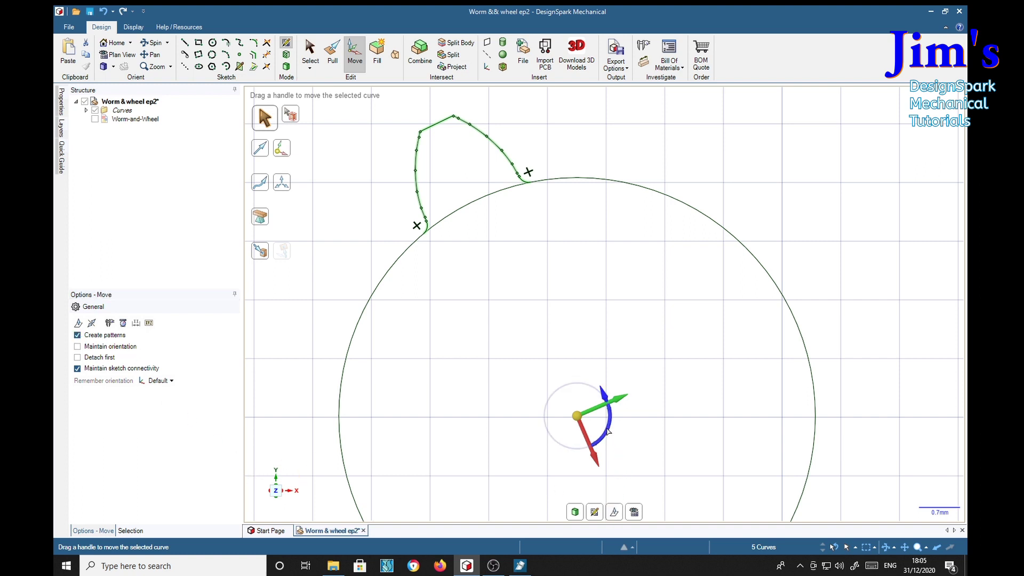
pyautogui.moveTo(609, 423); pyautogui.dragTo(610, 410)
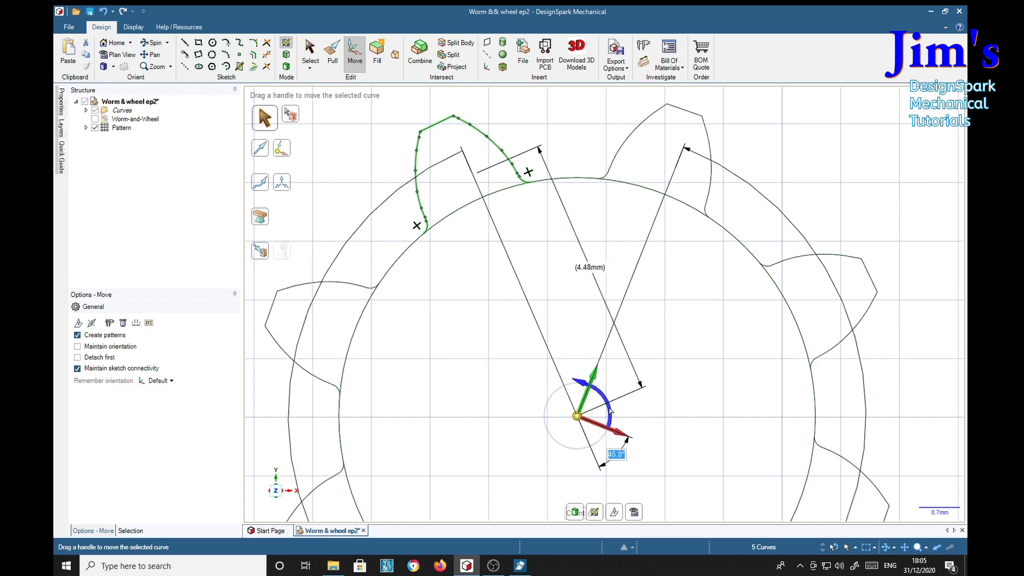
pyautogui.press('Return')
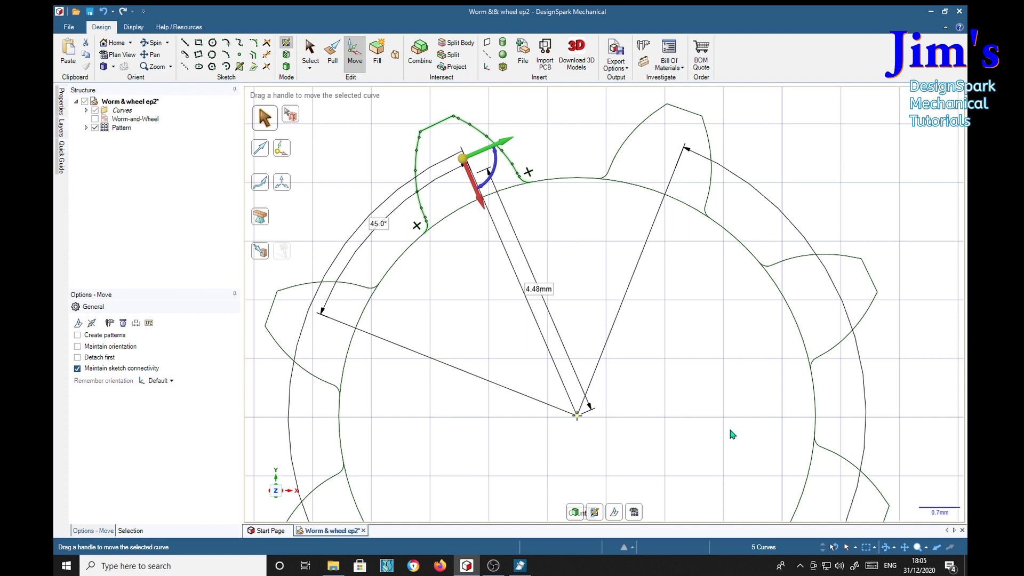
pyautogui.keyDown('shift'); pyautogui.moveTo(704, 416); pyautogui.dragTo(725, 346, button='middle'); pyautogui.keyUp('shift')
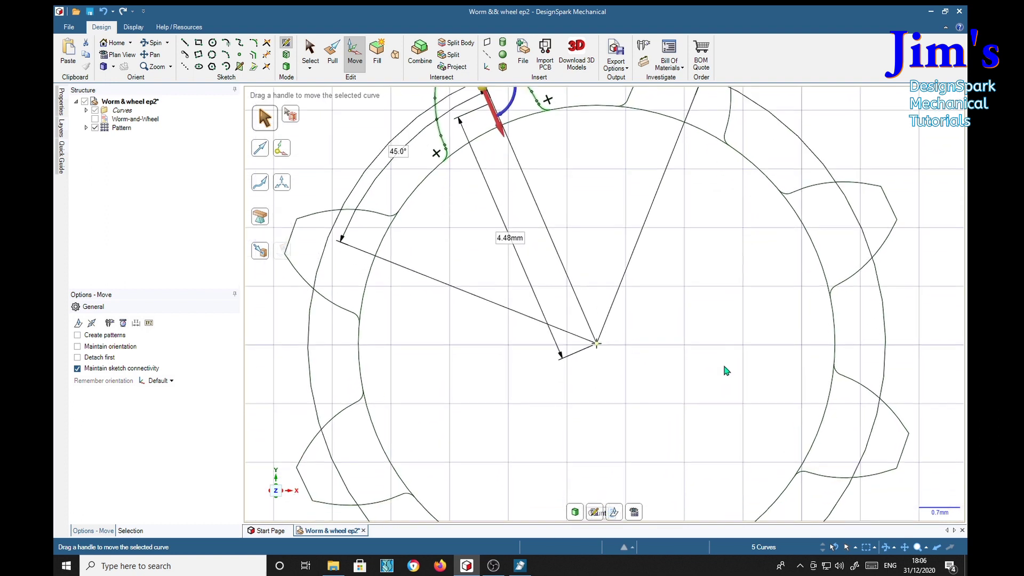
pyautogui.scroll(-1, 712, 400)
pyautogui.scroll(-1, 712, 401)
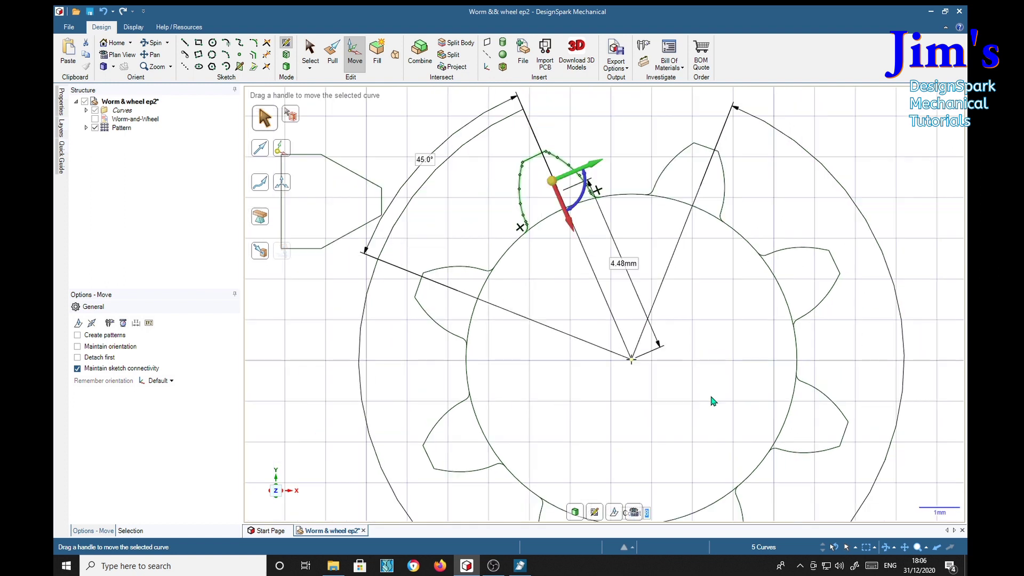
pyautogui.keyDown('shift'); pyautogui.moveTo(710, 408); pyautogui.dragTo(706, 350, button='middle'); pyautogui.keyUp('shift')
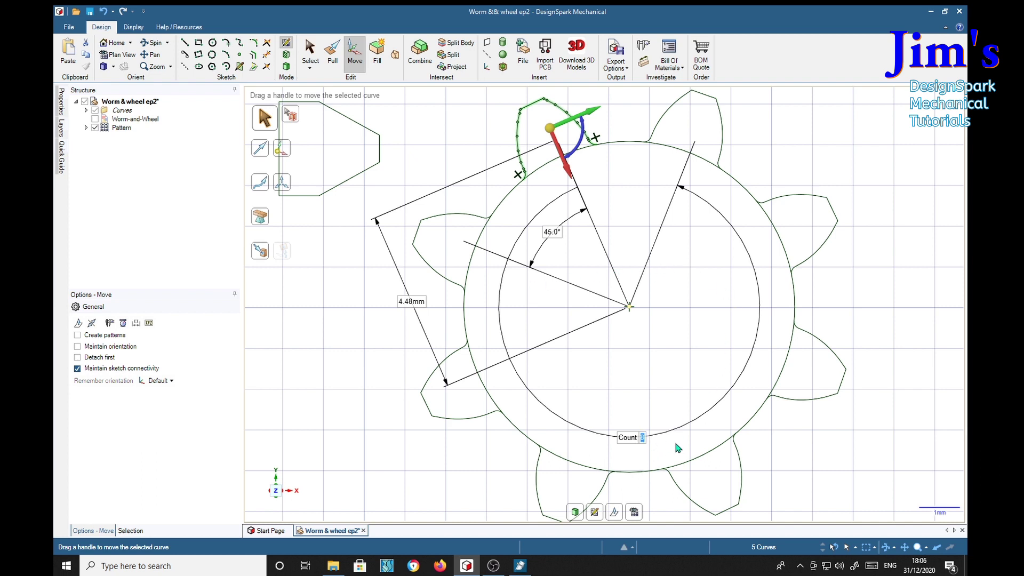
pyautogui.write('10')
pyautogui.press('Return')
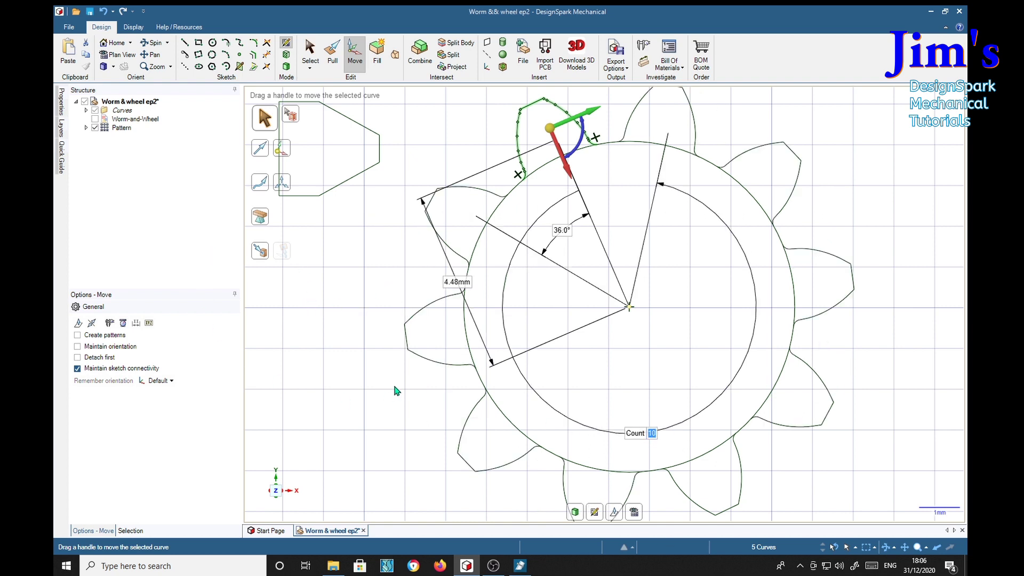
pyautogui.press('Escape')
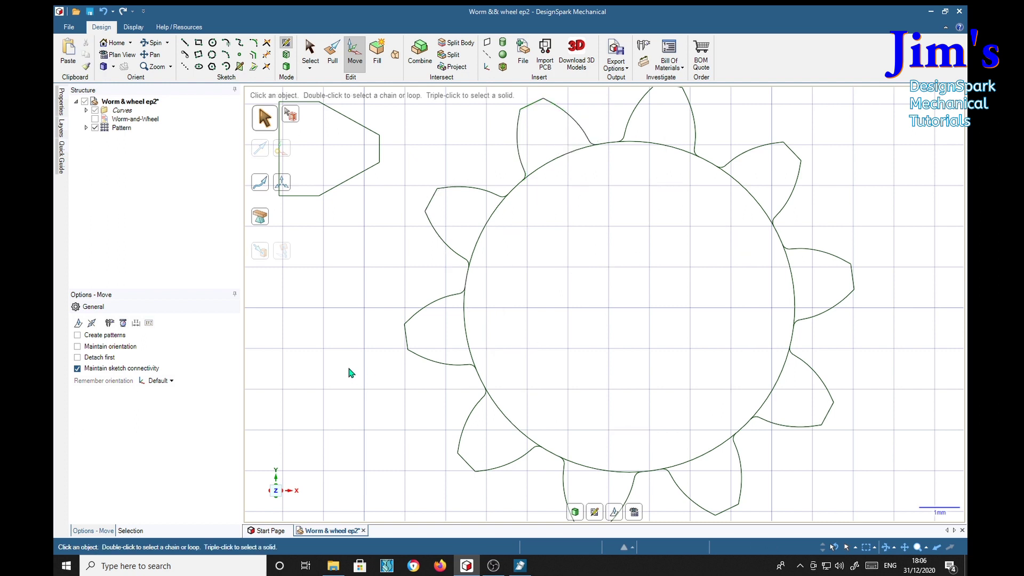
# Trim away the root circle's arcs beneath all ten teeth, leaving one continuous wheel outline.
pyautogui.click(266, 55)
pyautogui.click(548, 167)
pyautogui.click(658, 150)
pyautogui.click(747, 195)
pyautogui.click(791, 287)
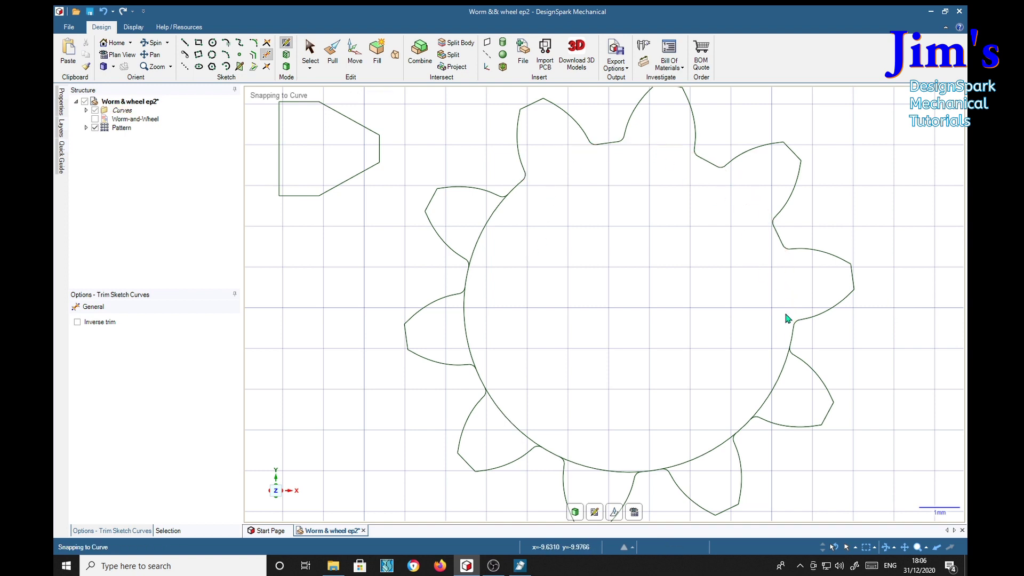
pyautogui.click(777, 395)
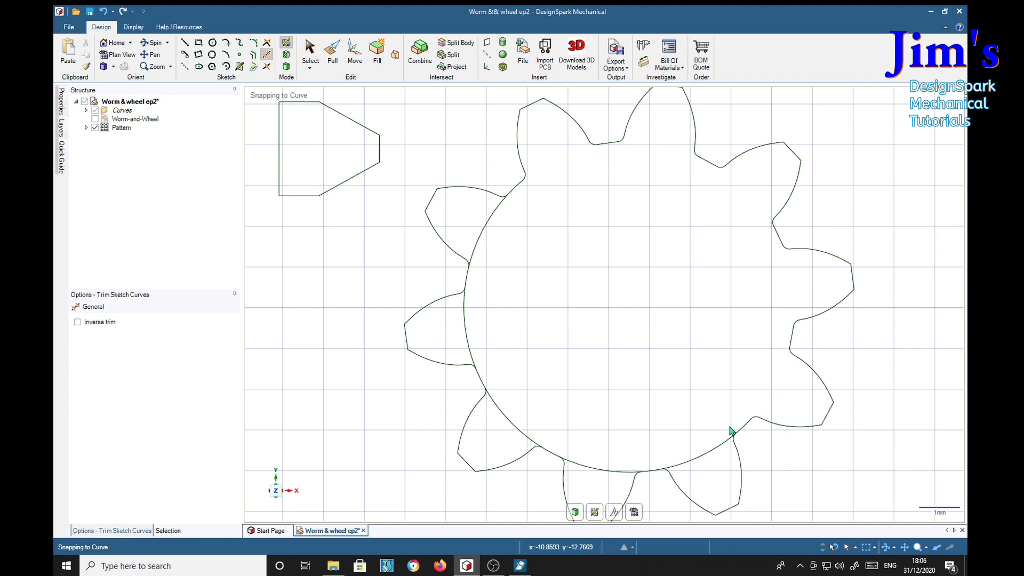
pyautogui.click(699, 460)
pyautogui.click(598, 473)
pyautogui.click(513, 422)
pyautogui.click(467, 334)
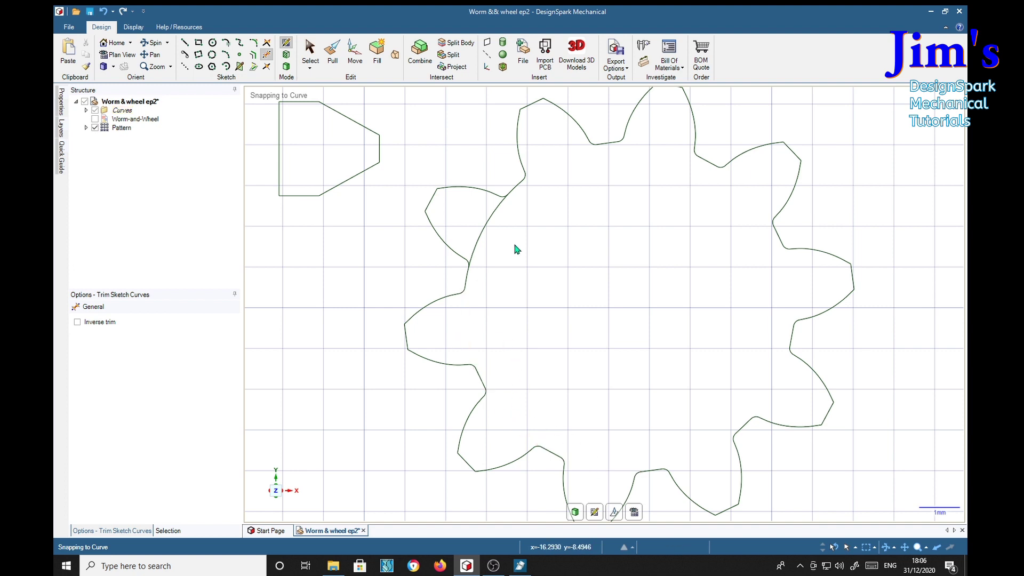
pyautogui.click(487, 229)
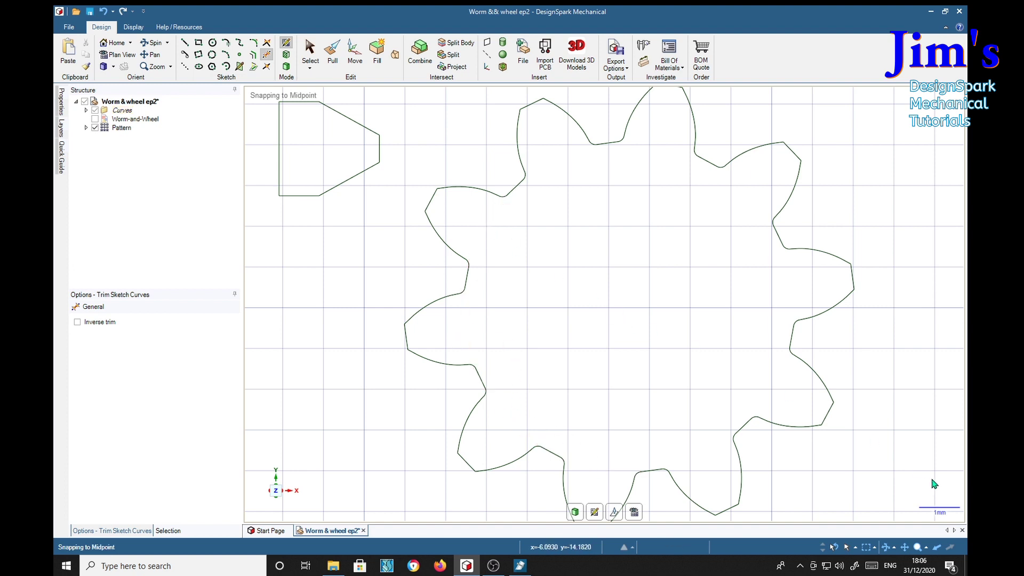
pyautogui.scroll(-1, 907, 450)
pyautogui.scroll(-1, 907, 448)
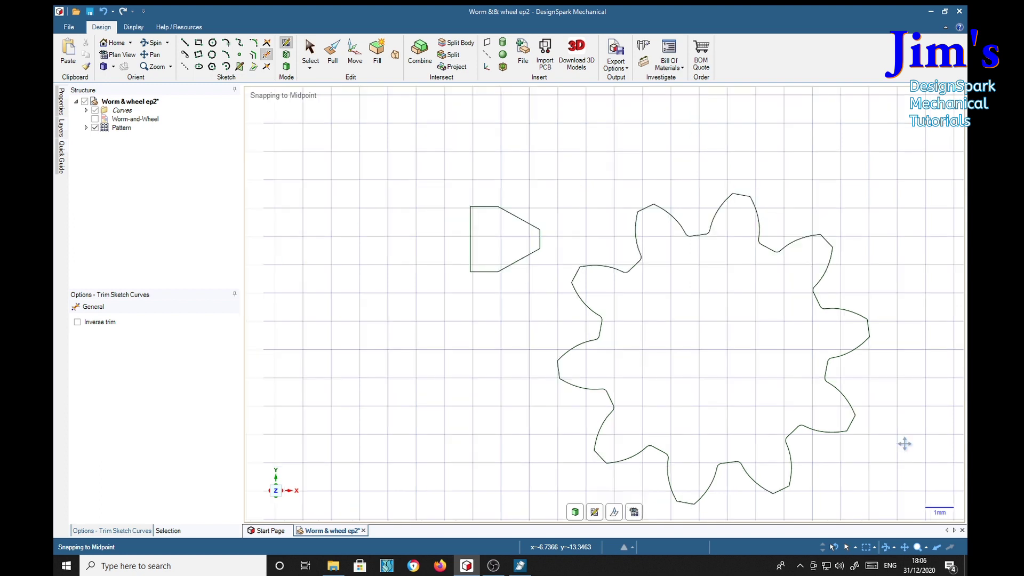
pyautogui.keyDown('shift'); pyautogui.moveTo(906, 441); pyautogui.dragTo(830, 412, button='middle'); pyautogui.keyUp('shift')
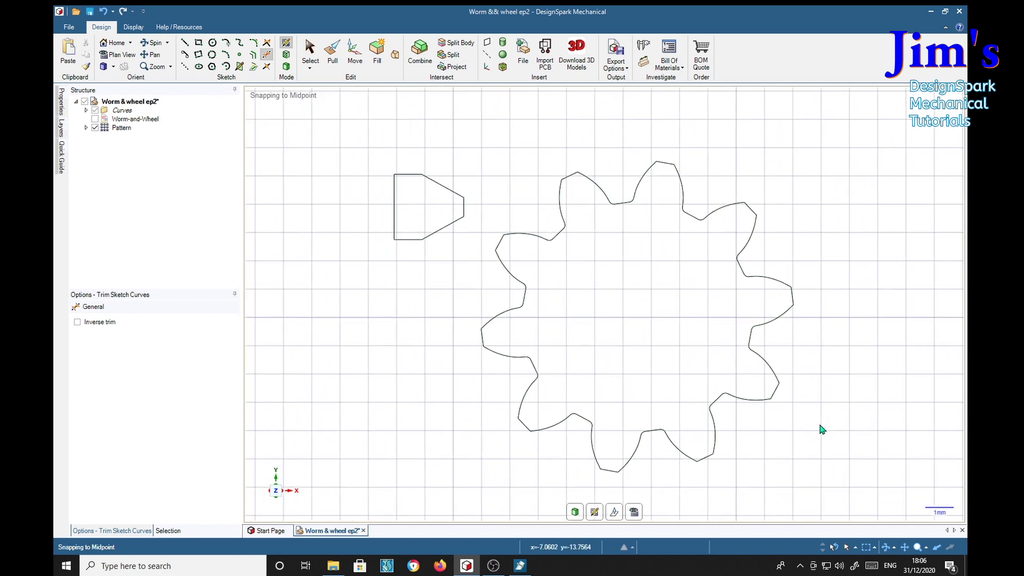